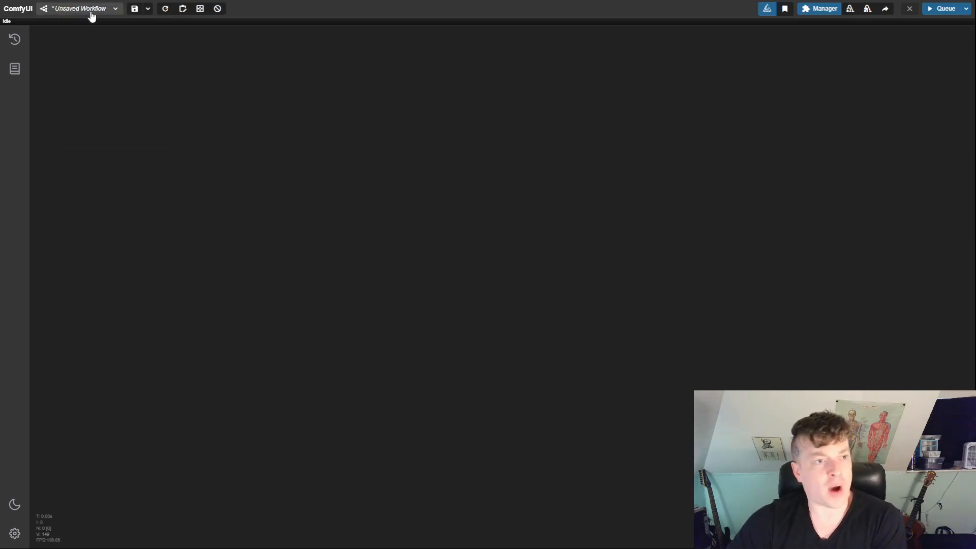
- Look at the list of workflows and the ComfyUI Manager options, closing both without changing anything
{"action": "left_click", "coordinate": [115, 9]}
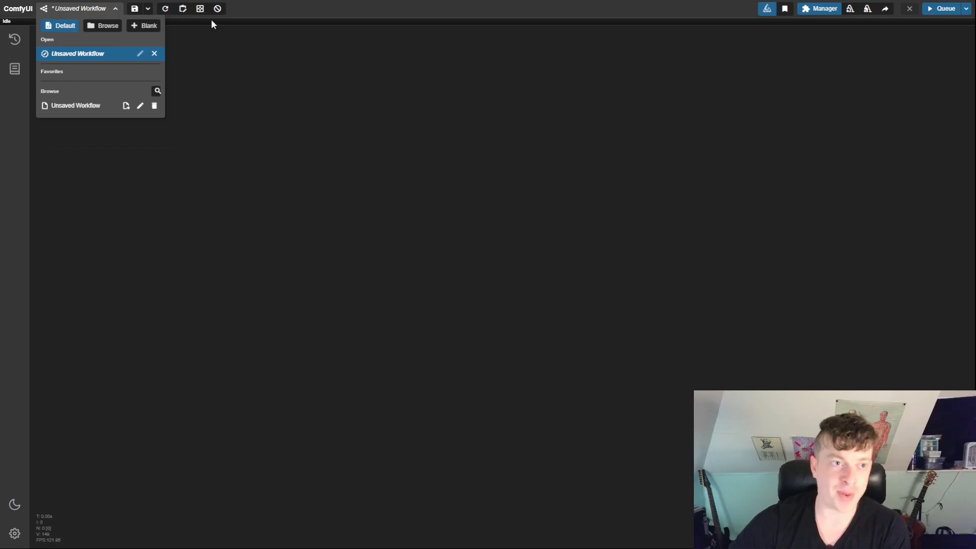
{"action": "left_click", "coordinate": [322, 257]}
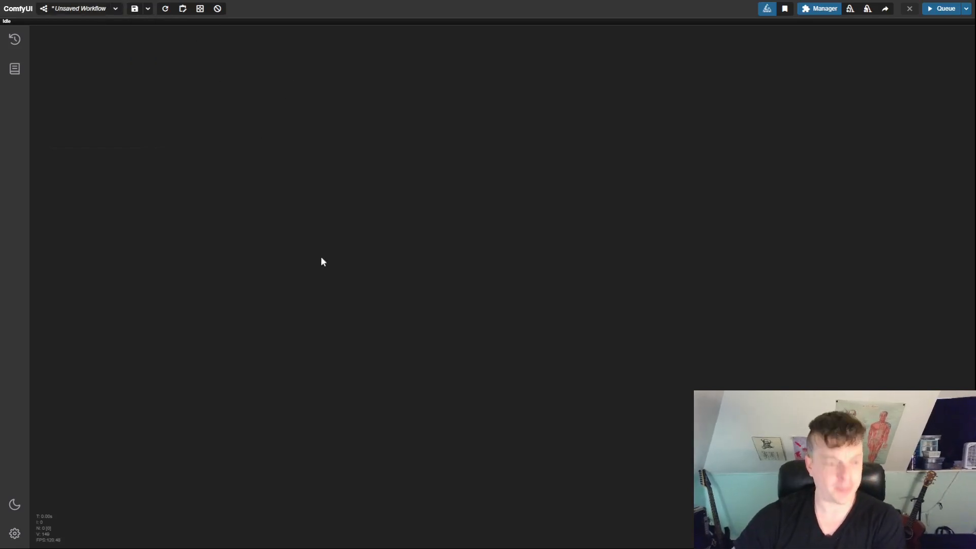
{"action": "left_click", "coordinate": [813, 16]}
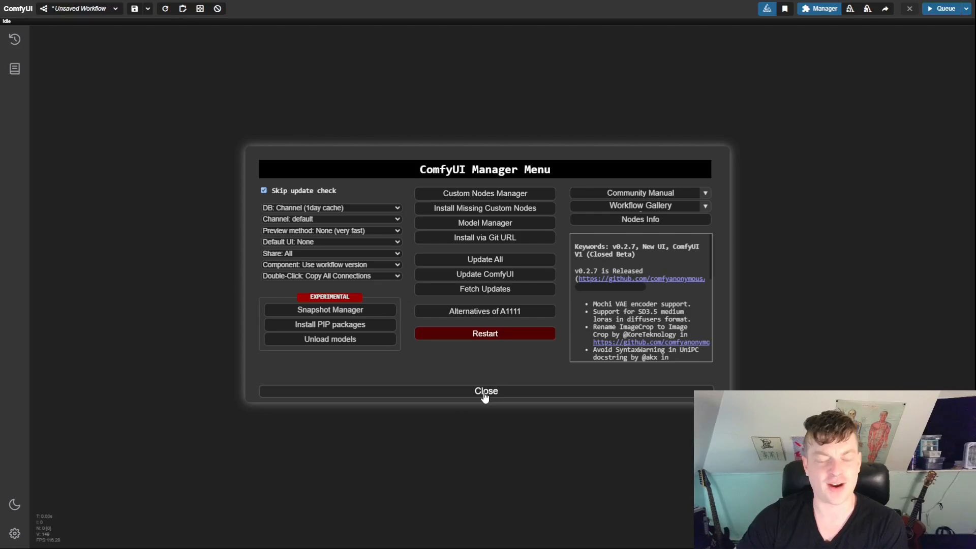
{"action": "left_click", "coordinate": [484, 397]}
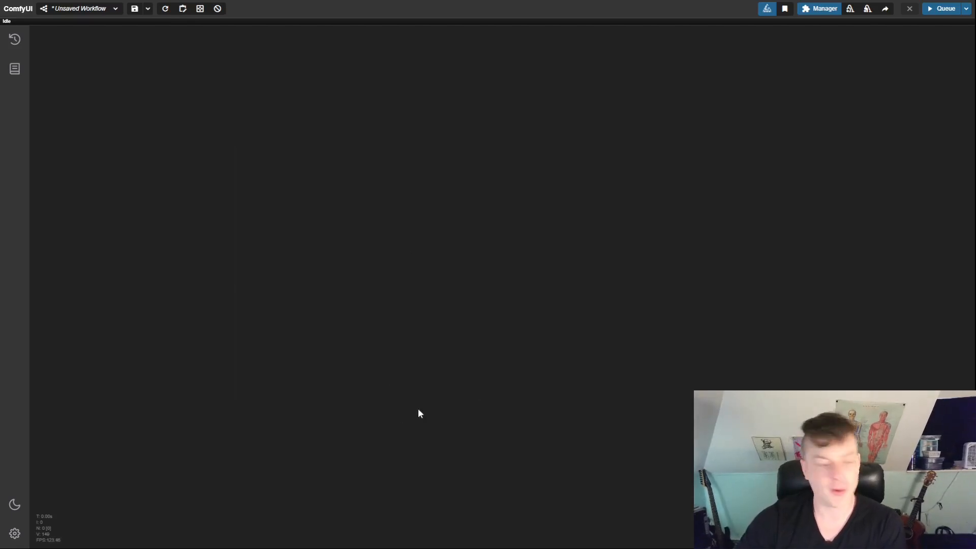
- Examine the ways to find nodes, the node search on the canvas and the Node Library, closing each again
{"action": "double_click", "coordinate": [359, 223]}
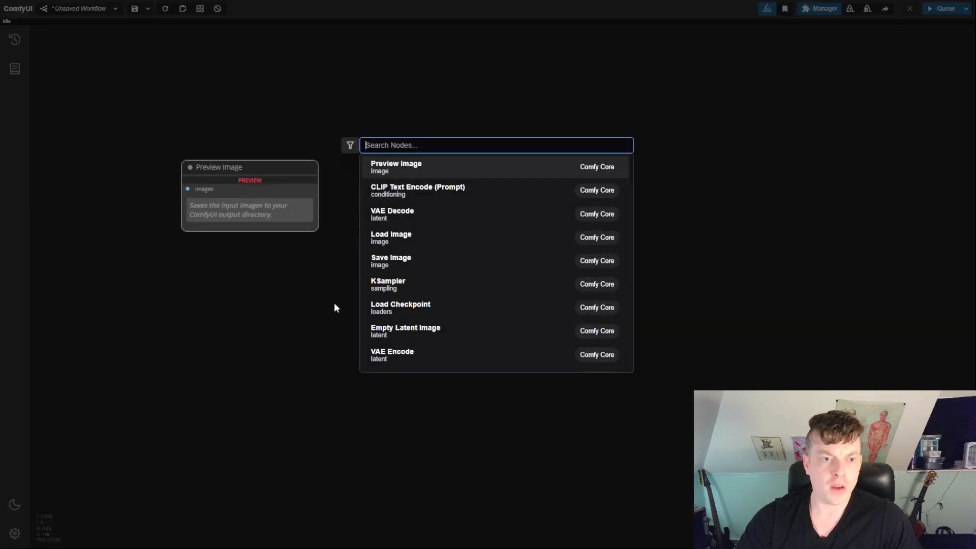
{"action": "left_click", "coordinate": [305, 293]}
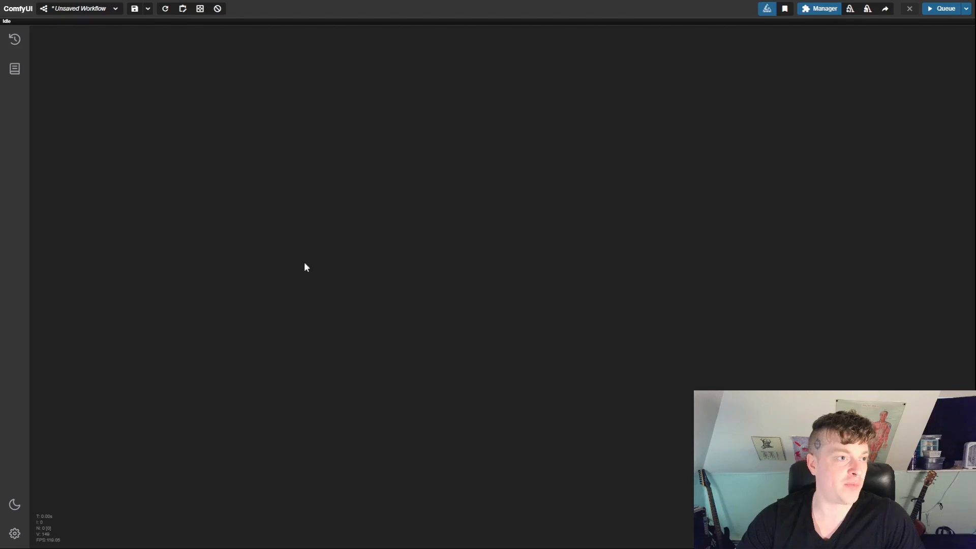
{"action": "right_click", "coordinate": [347, 192]}
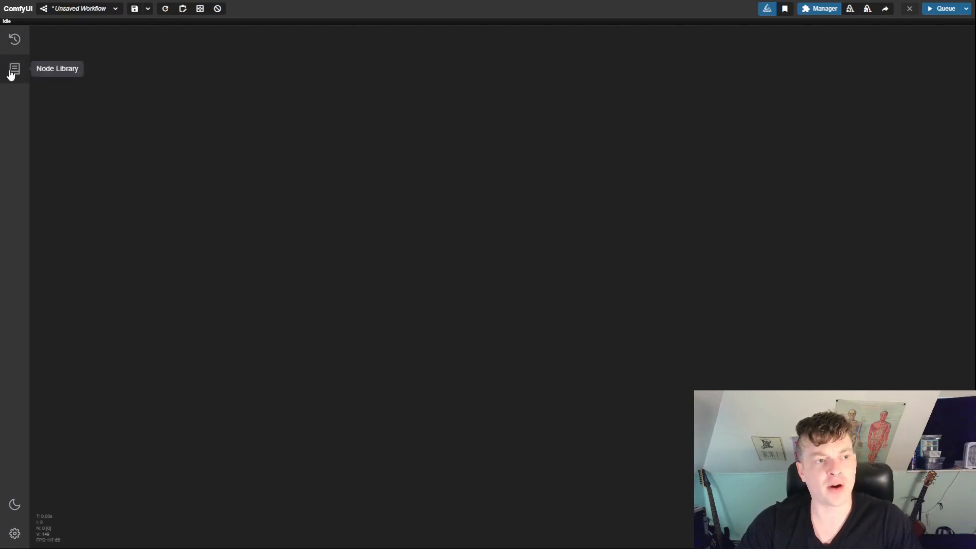
{"action": "left_click", "coordinate": [12, 73]}
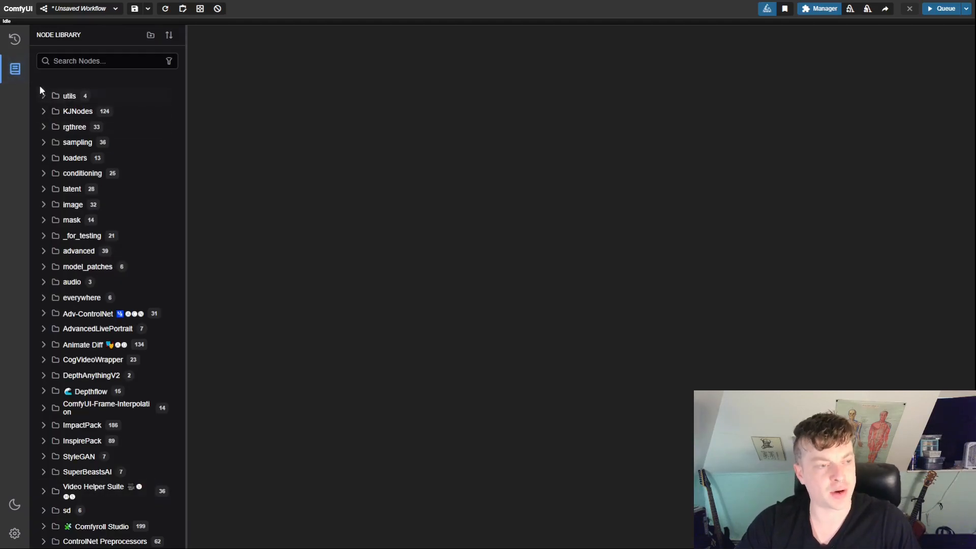
{"action": "left_click", "coordinate": [80, 59]}
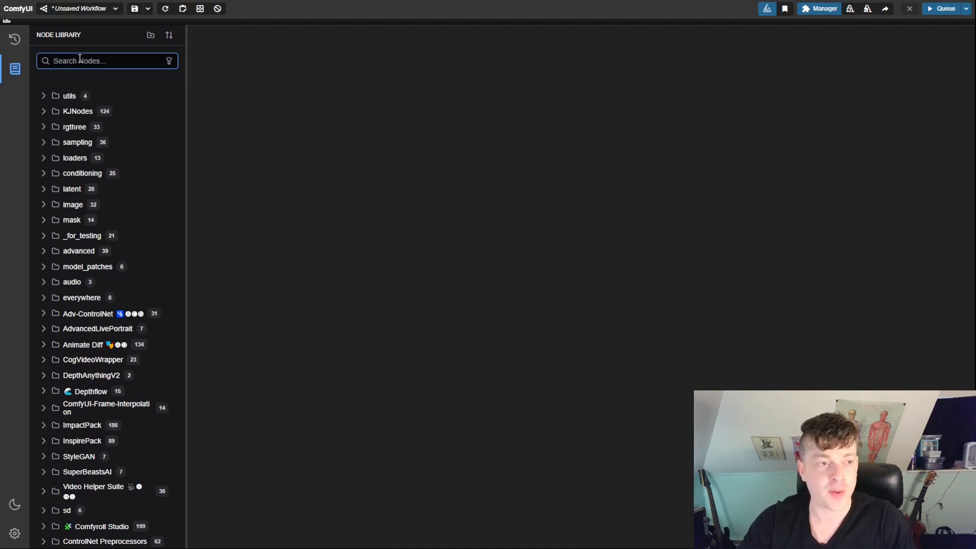
{"action": "left_click", "coordinate": [424, 156]}
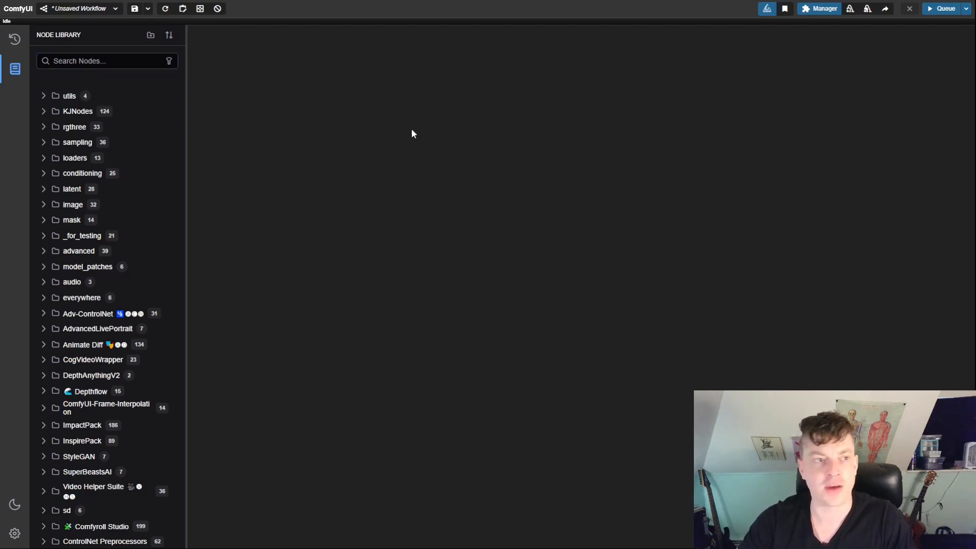
{"action": "left_click", "coordinate": [14, 72]}
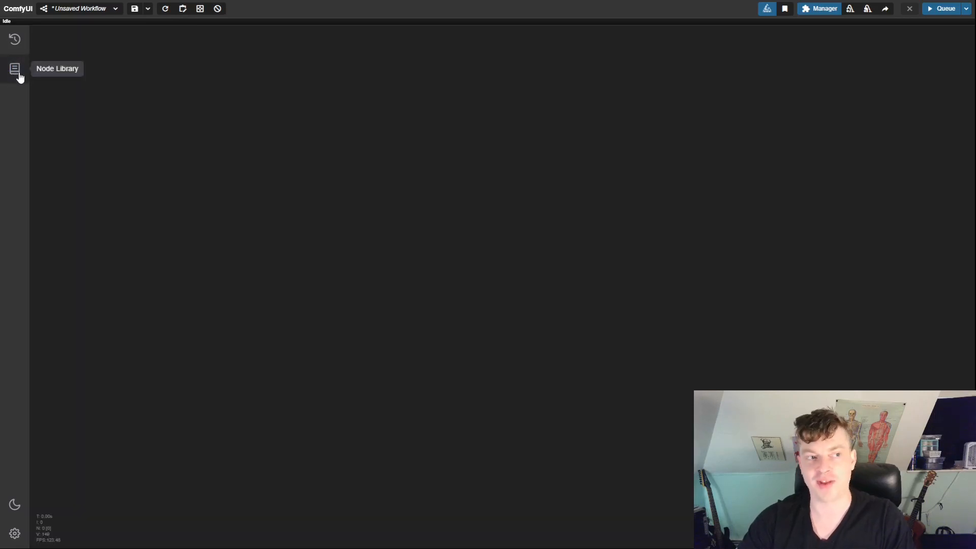
- Search the nodes for "load" and add a Load Checkpoint node to the empty canvas
{"action": "double_click", "coordinate": [427, 181]}
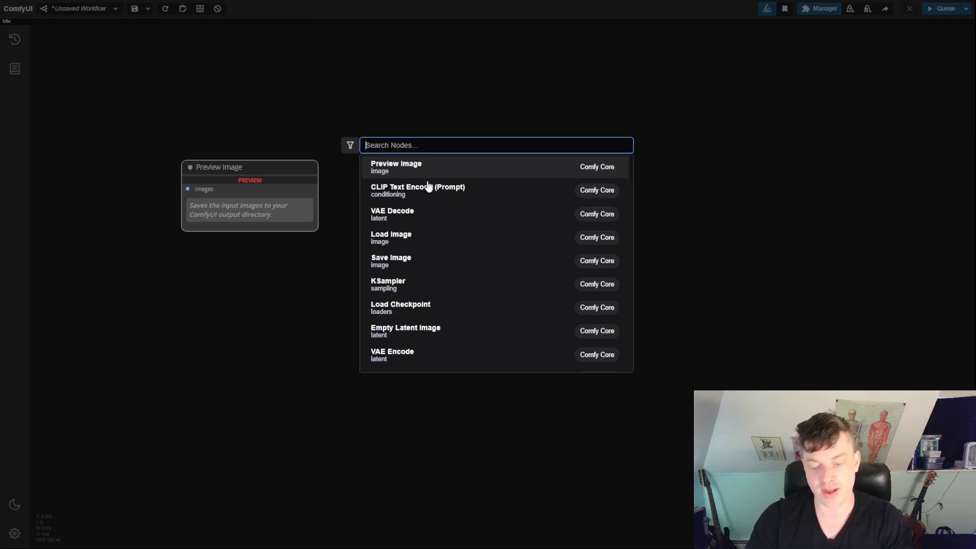
{"action": "type", "text": "load"}
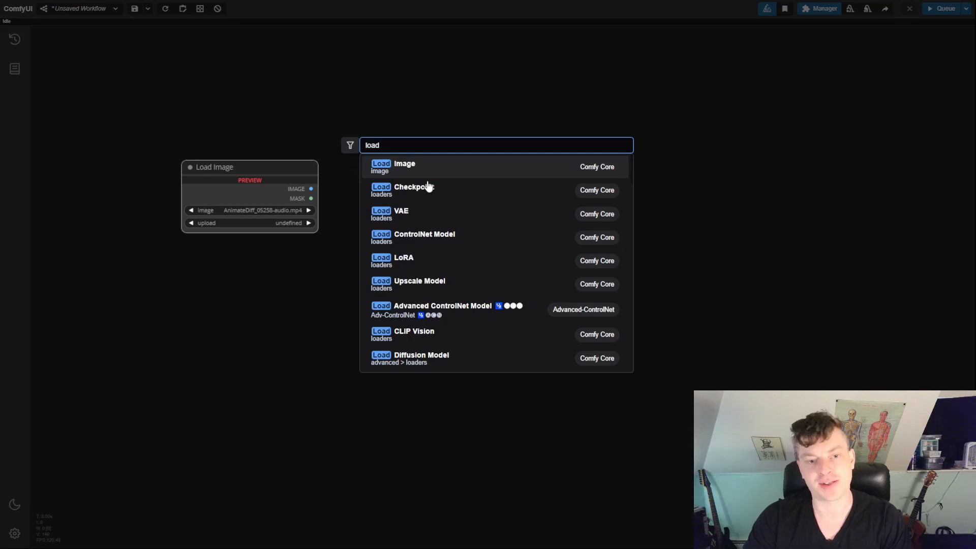
{"action": "key", "text": "Down"}
{"action": "key", "text": "Down"}
{"action": "key", "text": "Up"}
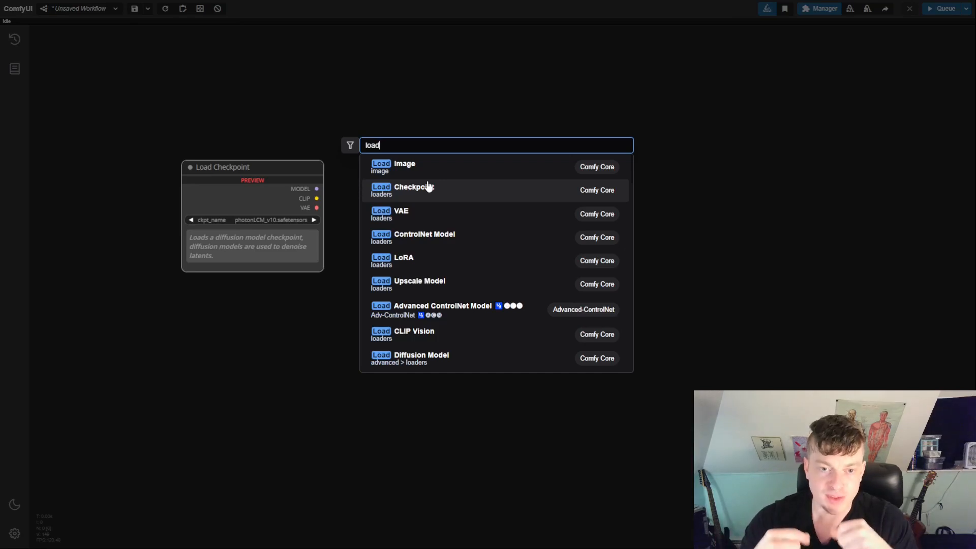
{"action": "left_click", "coordinate": [428, 187]}
{"action": "scroll", "coordinate": [432, 190], "scroll_direction": "up", "scroll_amount": 18}
{"action": "left_click_drag", "start_coordinate": [411, 176], "coordinate": [504, 291]}
{"action": "scroll", "coordinate": [428, 160], "scroll_direction": "up", "scroll_amount": 11}
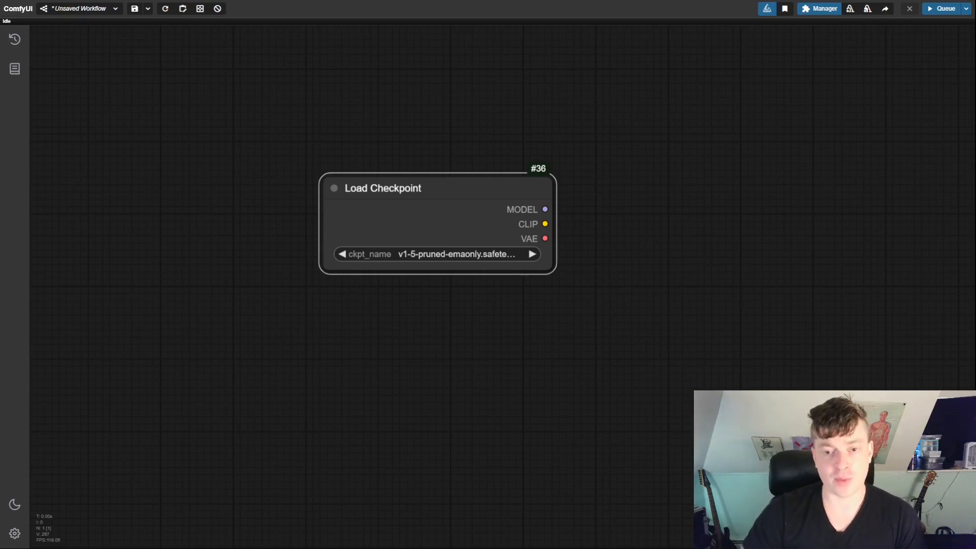
{"action": "left_click_drag", "start_coordinate": [676, 296], "coordinate": [592, 305]}
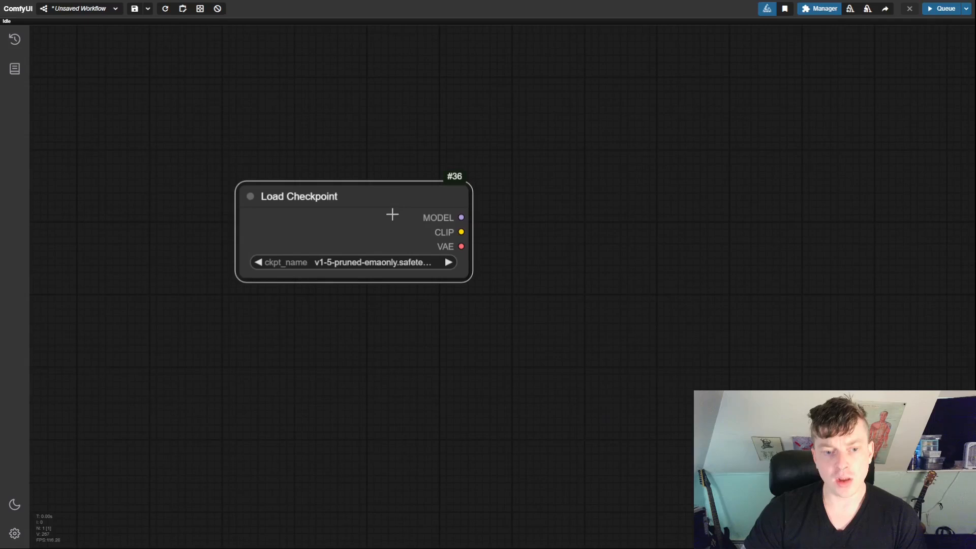
{"action": "left_click_drag", "start_coordinate": [392, 214], "coordinate": [372, 216]}
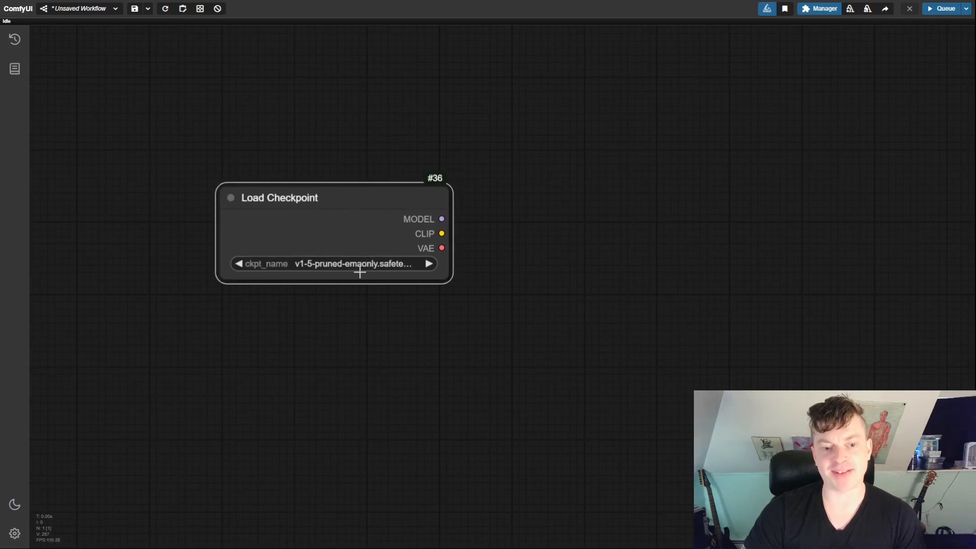
{"action": "left_click_drag", "start_coordinate": [348, 202], "coordinate": [416, 166]}
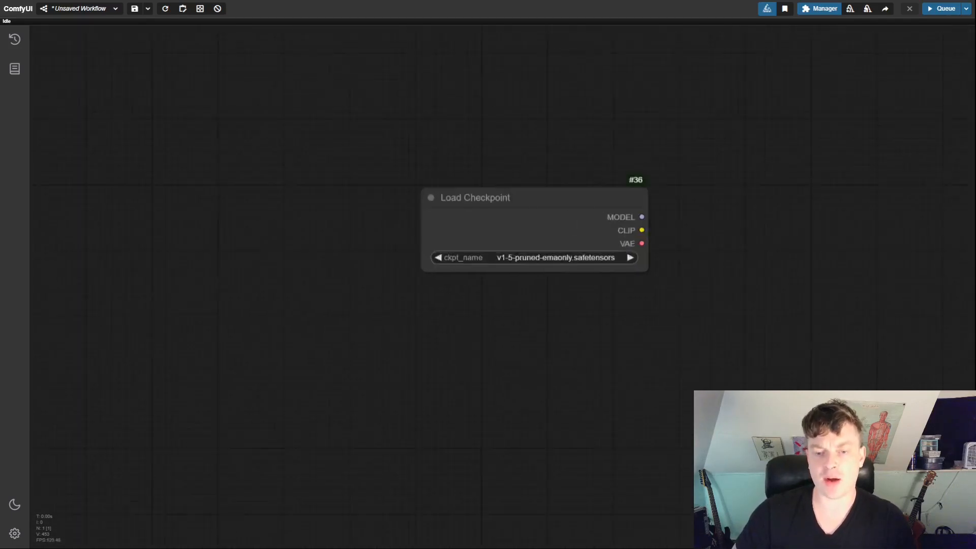
{"action": "scroll", "coordinate": [532, 264], "scroll_direction": "up", "scroll_amount": 4}
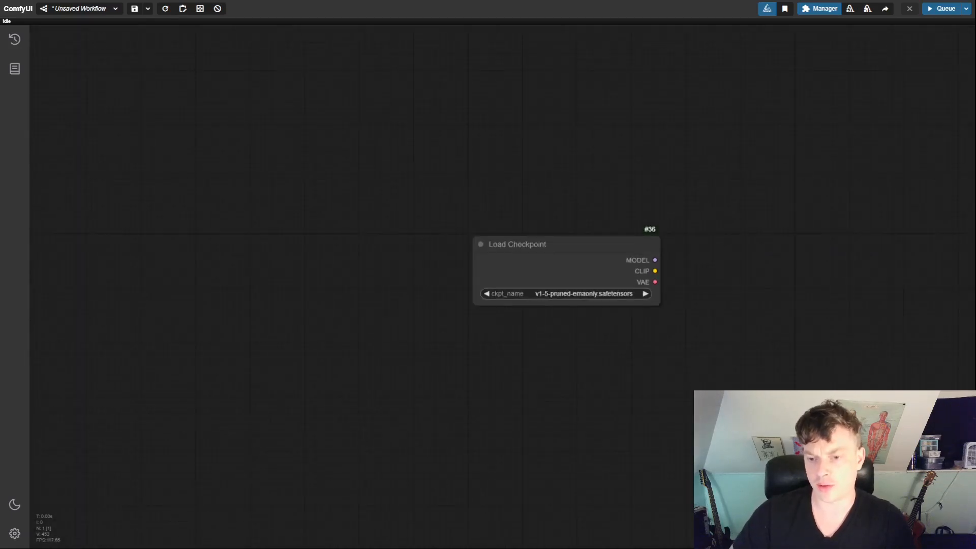
{"action": "left_click_drag", "start_coordinate": [697, 246], "coordinate": [678, 173]}
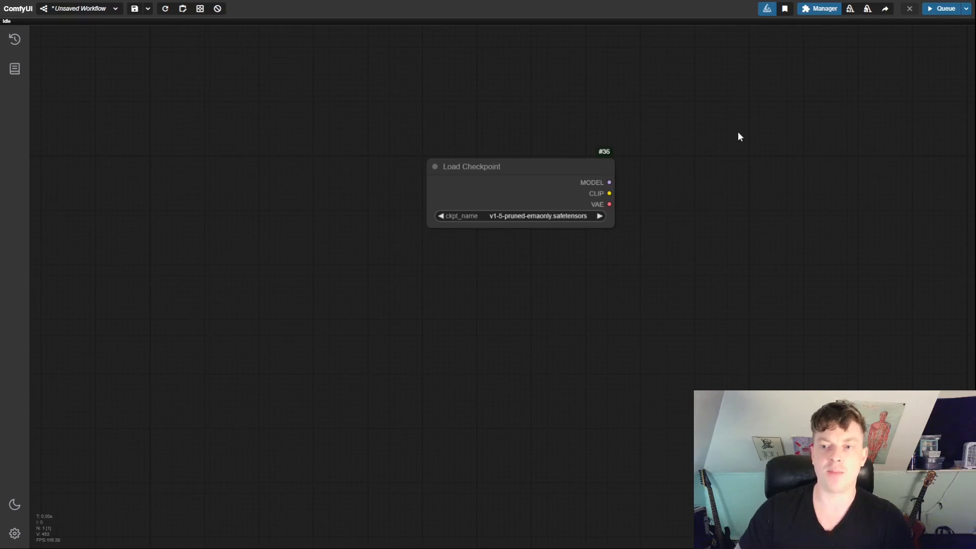
{"action": "left_click_drag", "start_coordinate": [727, 109], "coordinate": [634, 157]}
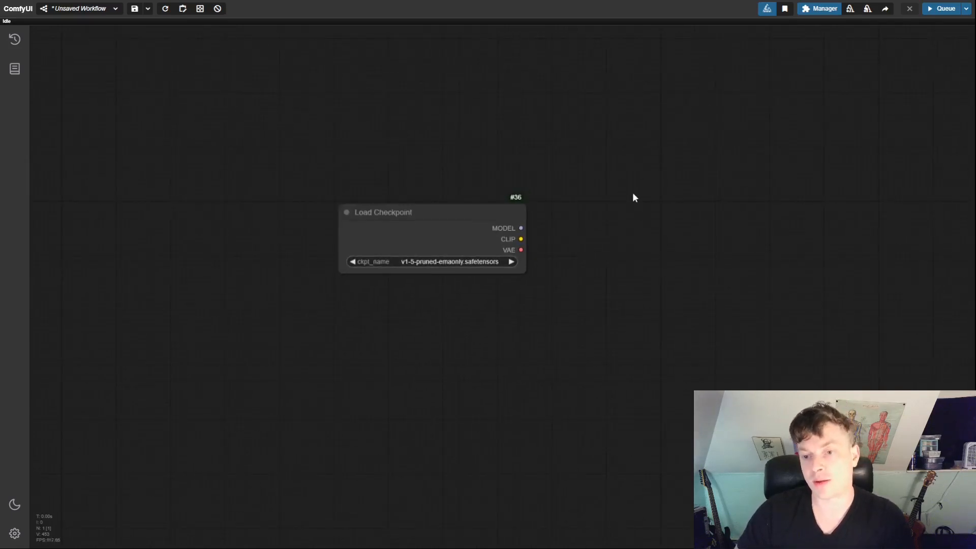
{"action": "left_click_drag", "start_coordinate": [623, 199], "coordinate": [444, 217]}
{"action": "left_click_drag", "start_coordinate": [370, 238], "coordinate": [493, 294]}
{"action": "left_click", "coordinate": [439, 289]}
{"action": "scroll", "coordinate": [468, 326], "scroll_direction": "up", "scroll_amount": 5}
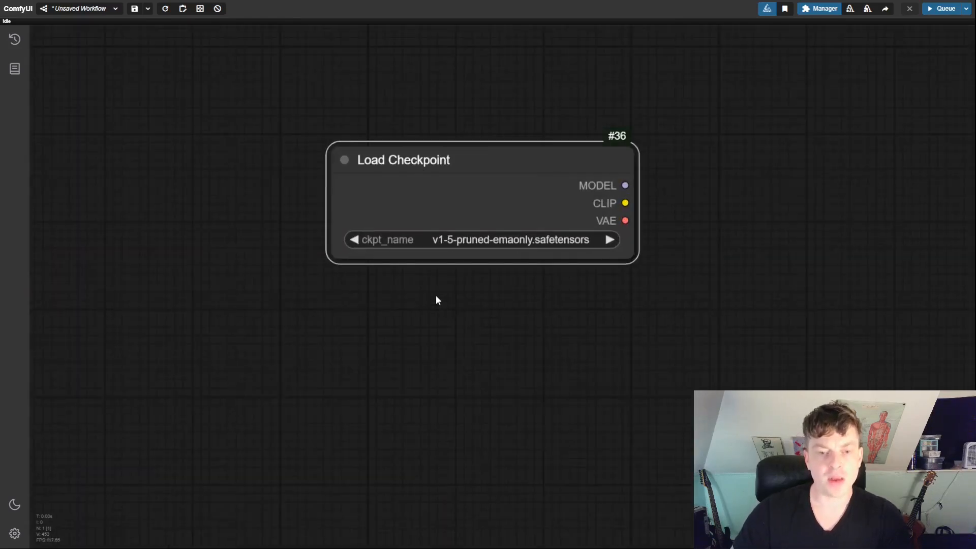
{"action": "left_click_drag", "start_coordinate": [426, 308], "coordinate": [421, 374]}
{"action": "scroll", "coordinate": [423, 290], "scroll_direction": "up", "scroll_amount": 4}
{"action": "left_click_drag", "start_coordinate": [466, 204], "coordinate": [494, 224]}
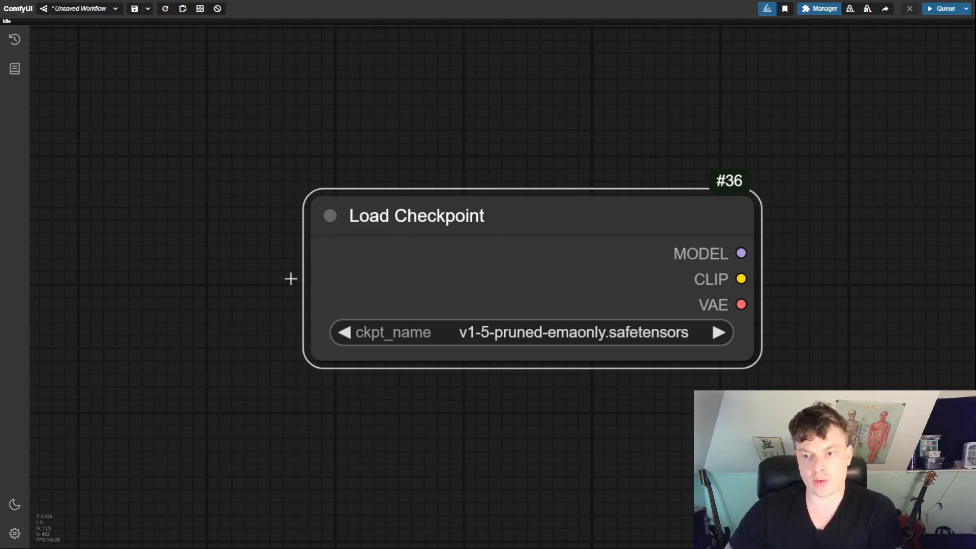
- Choose v1-5-pruned-emaonly.safetensors as the checkpoint in the Load Checkpoint node
{"action": "left_click_drag", "start_coordinate": [560, 242], "coordinate": [506, 280]}
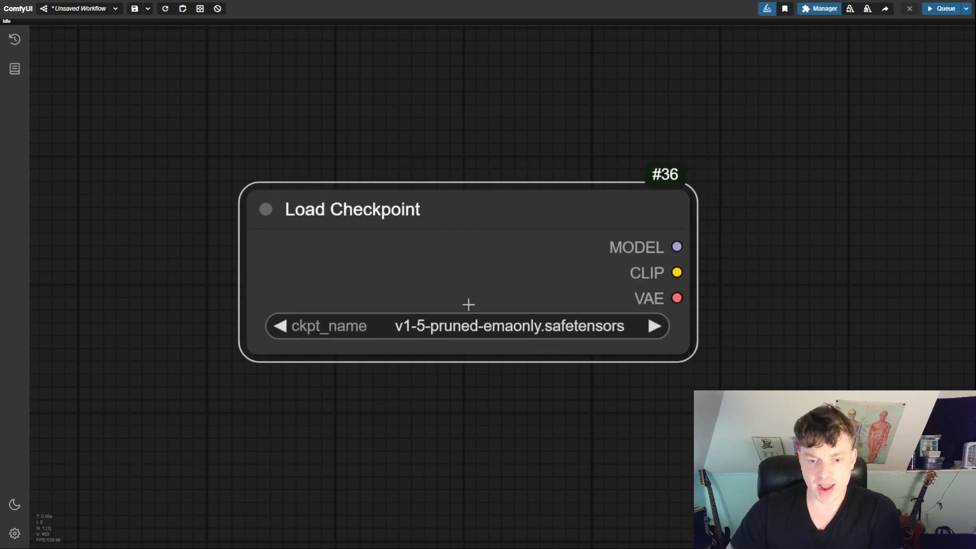
{"action": "left_click", "coordinate": [552, 334]}
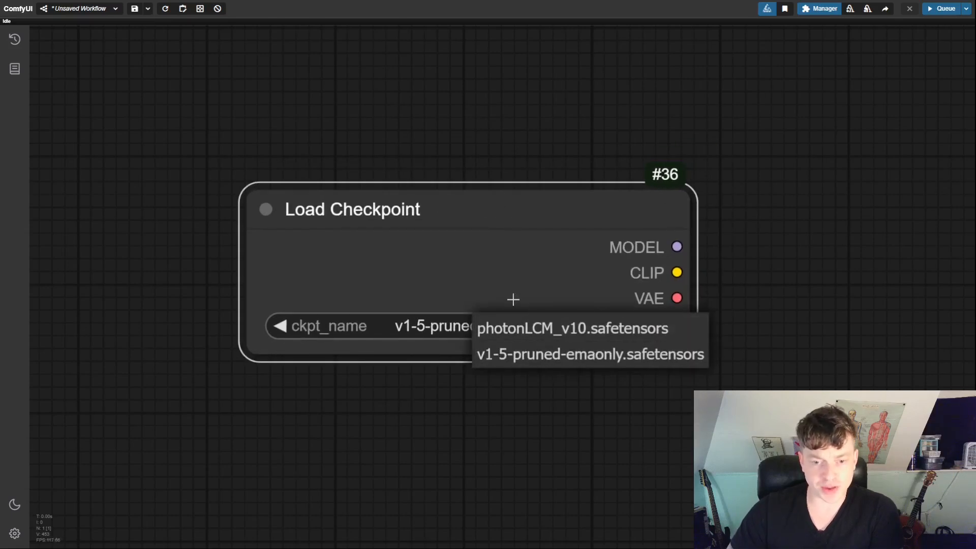
{"action": "left_click_drag", "start_coordinate": [513, 300], "coordinate": [476, 310]}
{"action": "left_click", "coordinate": [473, 342]}
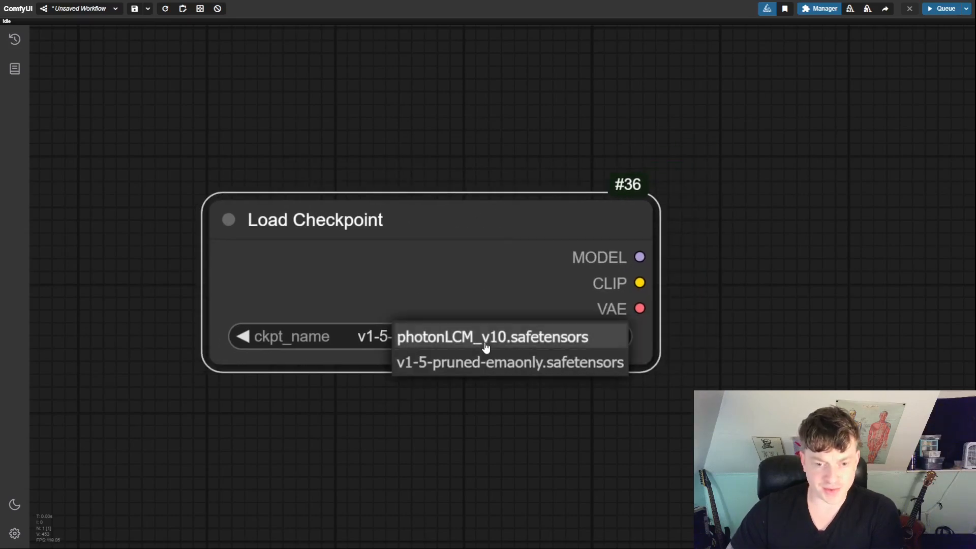
{"action": "left_click", "coordinate": [481, 364]}
{"action": "left_click_drag", "start_coordinate": [409, 277], "coordinate": [488, 279]}
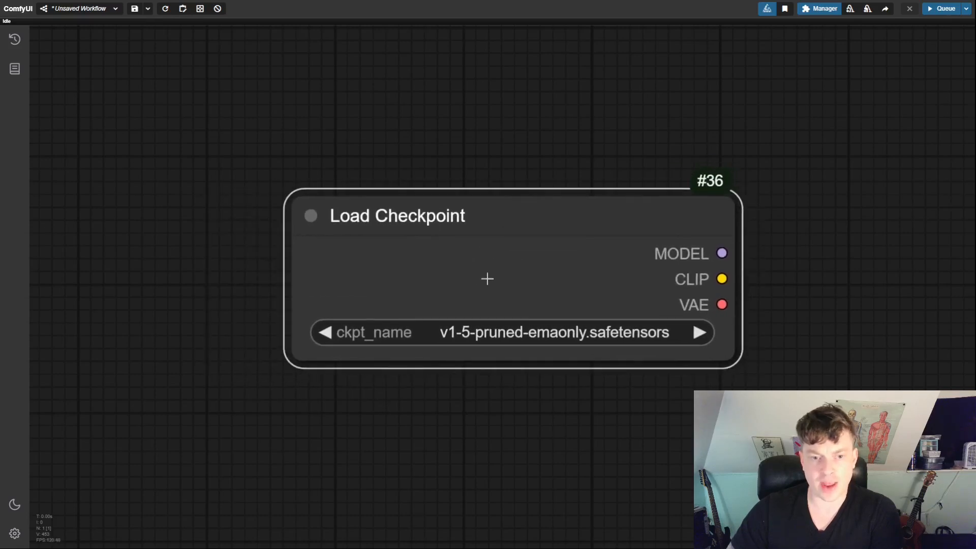
{"action": "left_click", "coordinate": [482, 328]}
{"action": "left_click", "coordinate": [507, 356]}
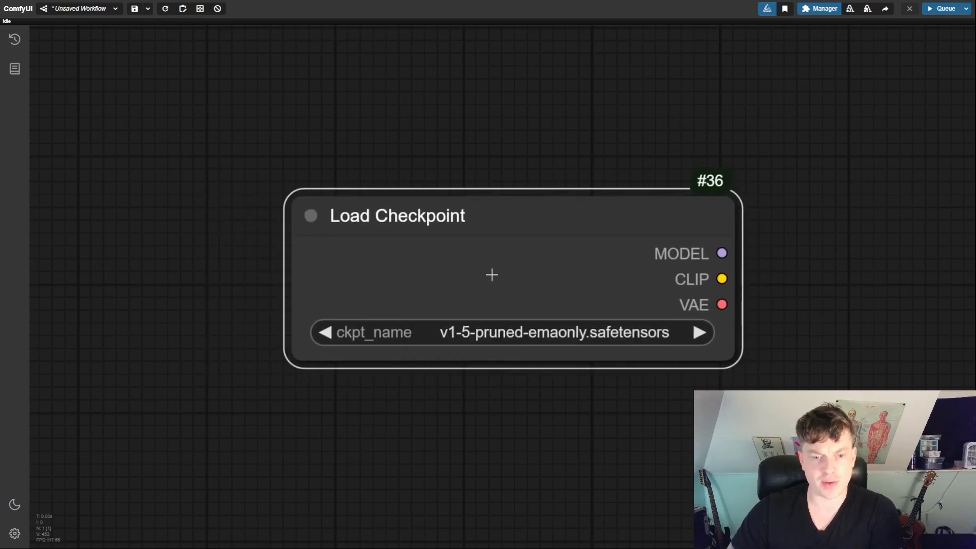
- Move the Load Checkpoint node aside on the canvas so there is free space next to its outputs
{"action": "left_click_drag", "start_coordinate": [491, 274], "coordinate": [472, 185]}
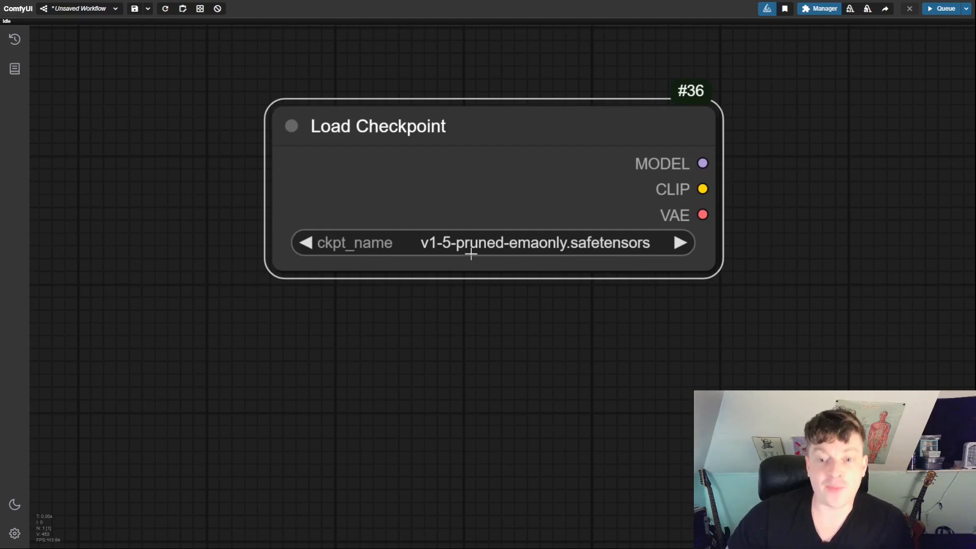
{"action": "left_click_drag", "start_coordinate": [505, 185], "coordinate": [433, 212]}
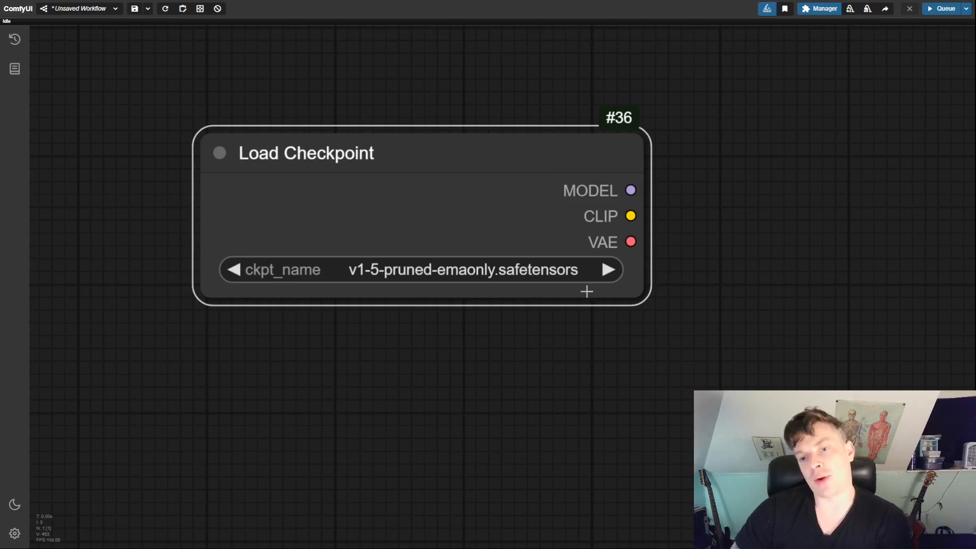
{"action": "left_click_drag", "start_coordinate": [520, 161], "coordinate": [379, 166]}
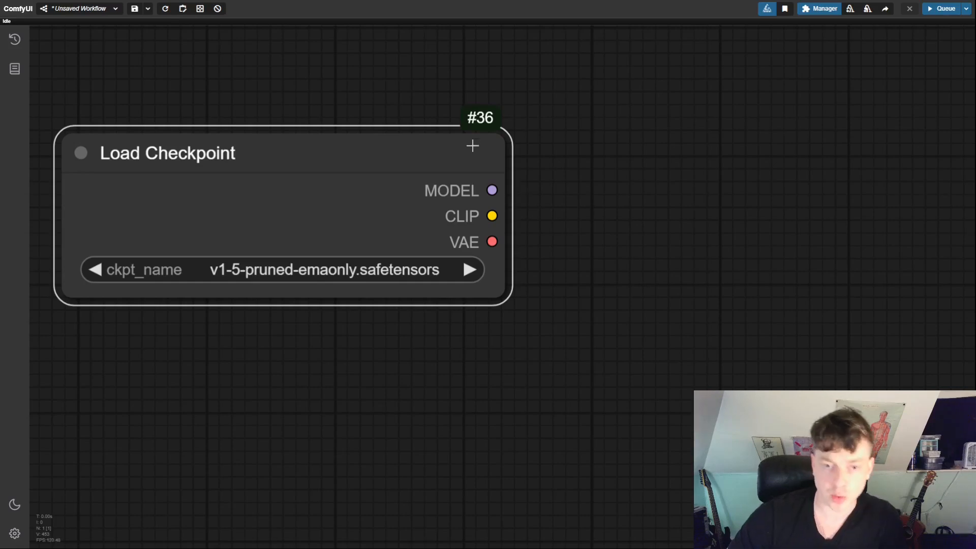
{"action": "scroll", "coordinate": [536, 163], "scroll_direction": "down", "scroll_amount": 3}
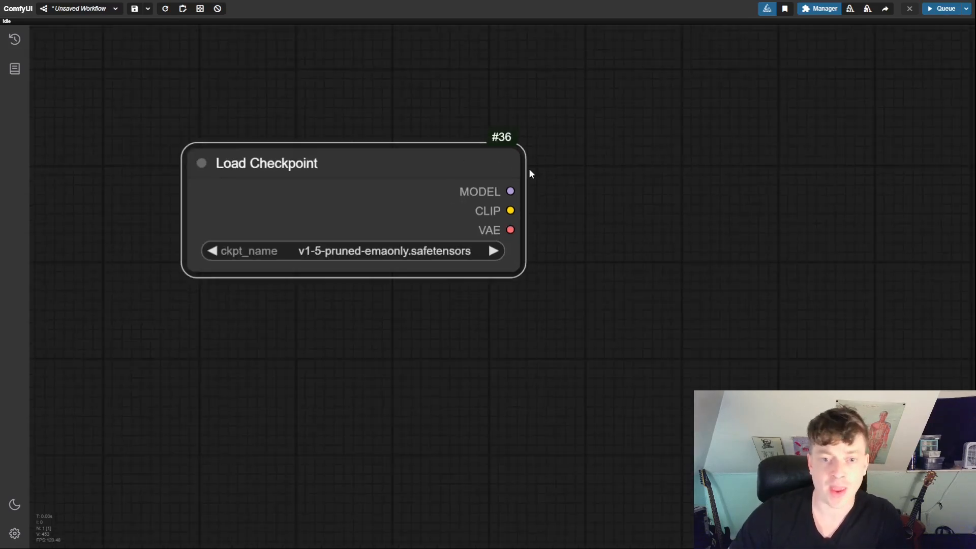
{"action": "scroll", "coordinate": [584, 171], "scroll_direction": "down", "scroll_amount": 4}
{"action": "left_click_drag", "start_coordinate": [469, 97], "coordinate": [322, 152]}
- Add a KSampler node connected to the MODEL output of the Load Checkpoint node
{"action": "left_click_drag", "start_coordinate": [388, 239], "coordinate": [620, 237]}
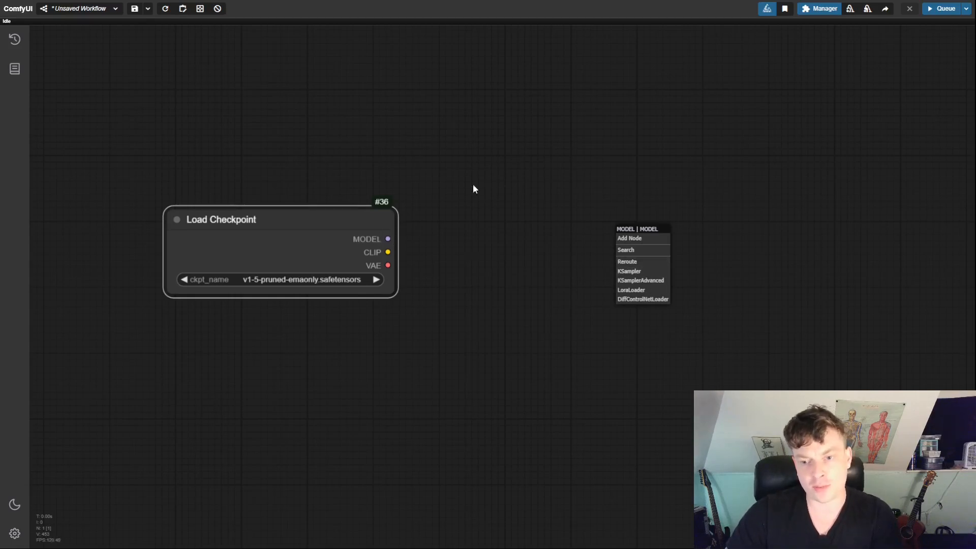
{"action": "left_click", "coordinate": [416, 247]}
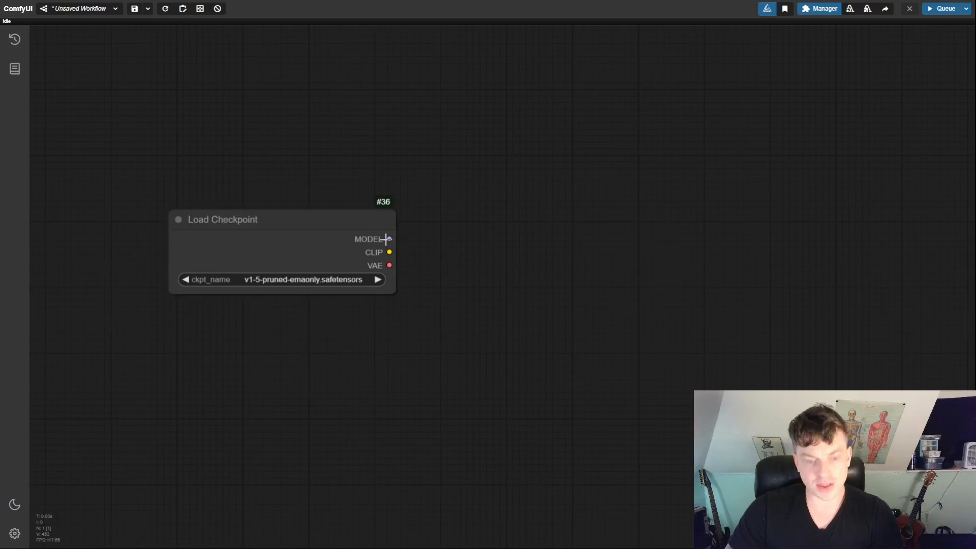
{"action": "left_click_drag", "start_coordinate": [386, 239], "coordinate": [589, 232]}
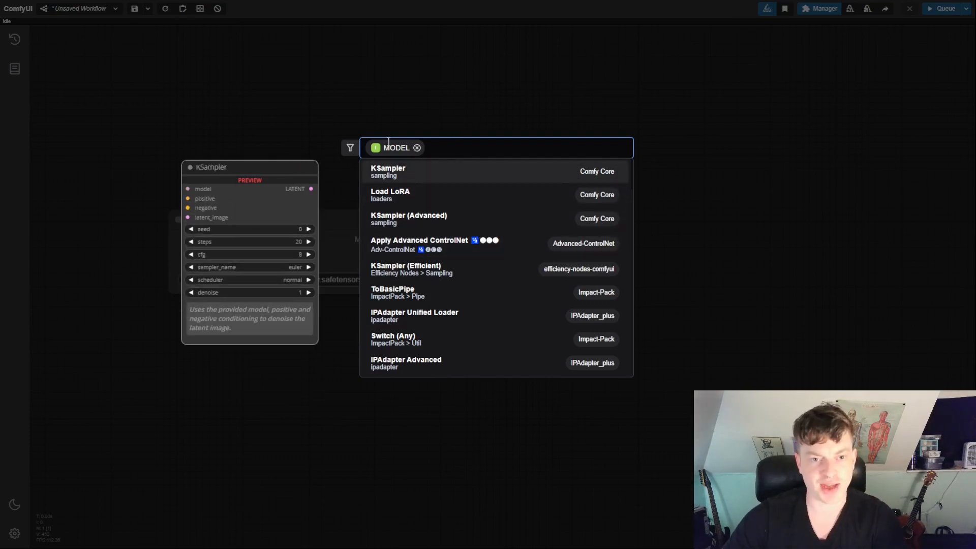
{"action": "left_click", "coordinate": [435, 175]}
{"action": "left_click_drag", "start_coordinate": [448, 337], "coordinate": [268, 342]}
{"action": "scroll", "coordinate": [610, 279], "scroll_direction": "up", "scroll_amount": 4}
{"action": "scroll", "coordinate": [695, 275], "scroll_direction": "up", "scroll_amount": 2}
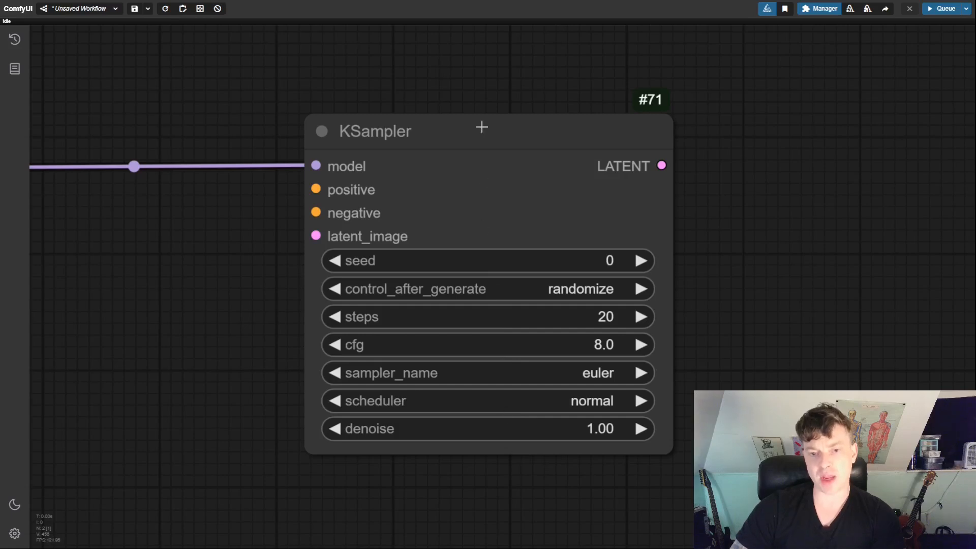
{"action": "left_click_drag", "start_coordinate": [214, 98], "coordinate": [427, 98]}
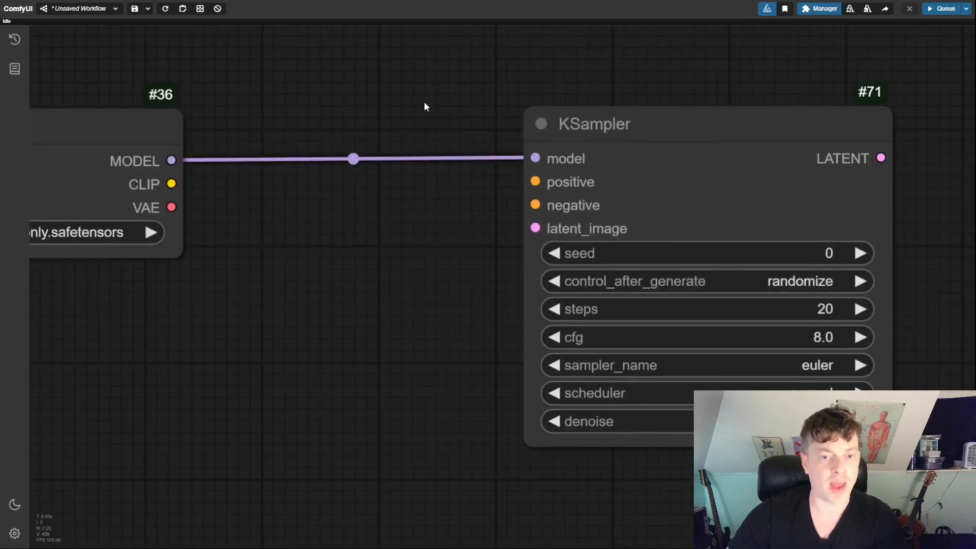
{"action": "scroll", "coordinate": [375, 120], "scroll_direction": "down", "scroll_amount": 2}
{"action": "left_click_drag", "start_coordinate": [376, 120], "coordinate": [427, 113]}
{"action": "scroll", "coordinate": [473, 127], "scroll_direction": "down", "scroll_amount": 3}
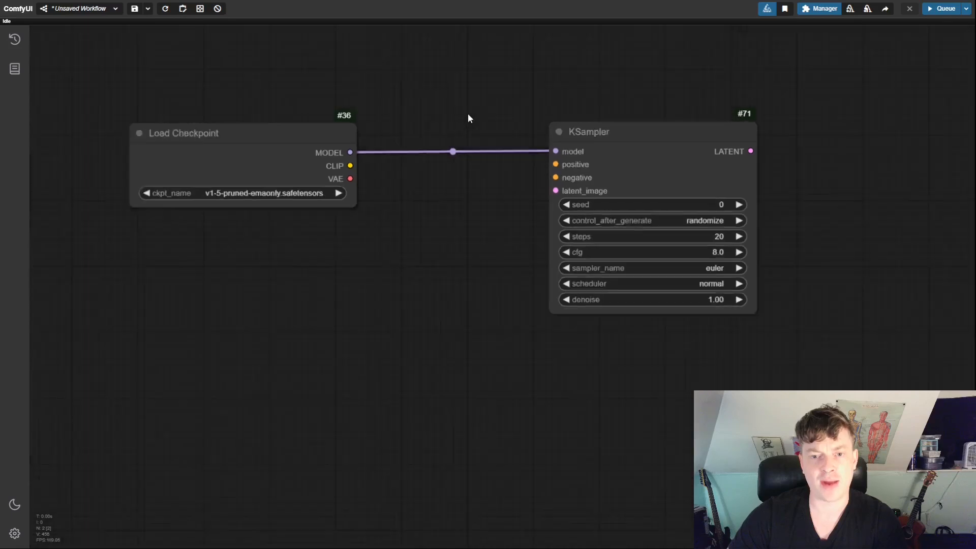
- Move the Load Checkpoint and KSampler nodes farther apart to make room for nodes between them
{"action": "left_click_drag", "start_coordinate": [586, 132], "coordinate": [738, 114]}
{"action": "left_click_drag", "start_coordinate": [310, 139], "coordinate": [190, 114]}
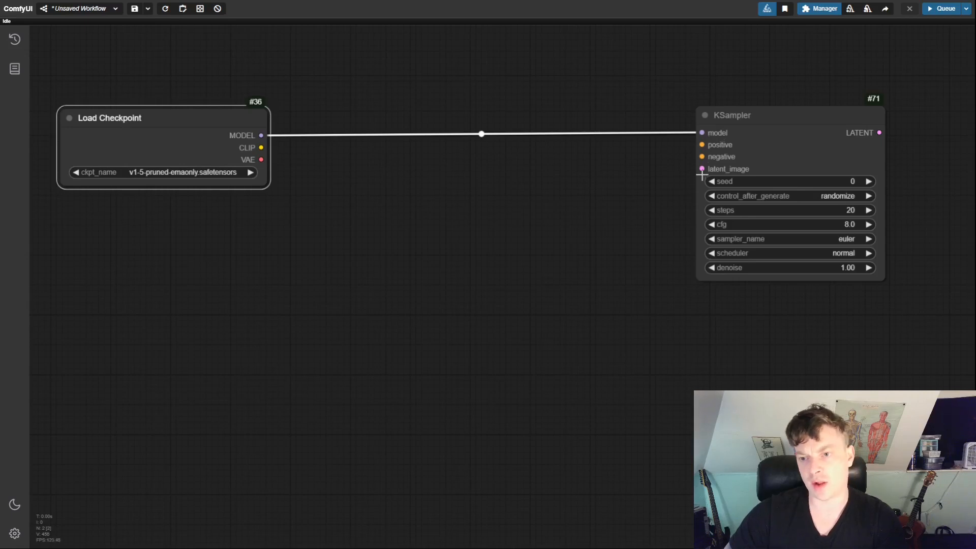
{"action": "left_click_drag", "start_coordinate": [217, 123], "coordinate": [215, 155]}
{"action": "left_click_drag", "start_coordinate": [229, 109], "coordinate": [390, 109]}
- Add a CLIP Text Encode node from the checkpoint's CLIP output and place it between Load Checkpoint and KSampler
{"action": "scroll", "coordinate": [406, 156], "scroll_direction": "up", "scroll_amount": 3}
{"action": "left_click_drag", "start_coordinate": [426, 189], "coordinate": [717, 92]}
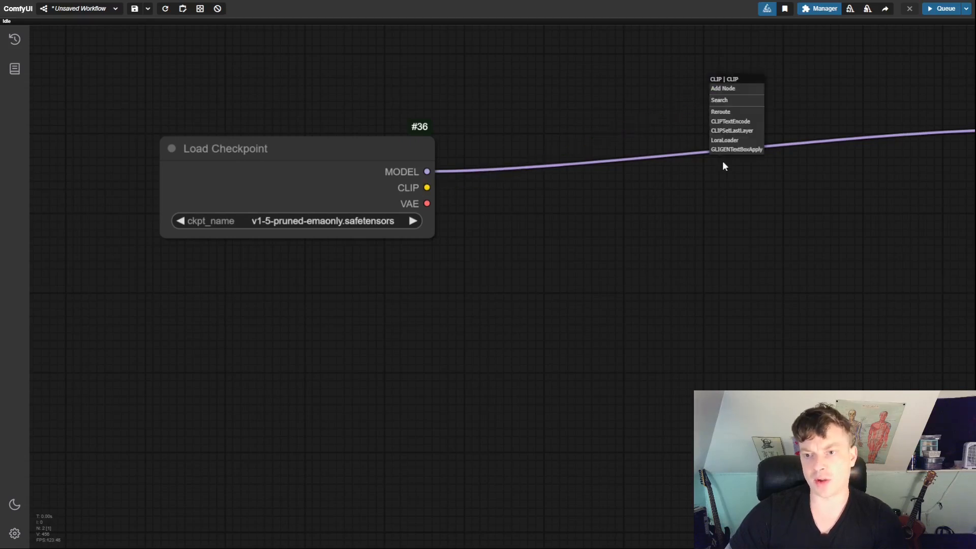
{"action": "left_click", "coordinate": [730, 121]}
{"action": "left_click_drag", "start_coordinate": [687, 235], "coordinate": [375, 276]}
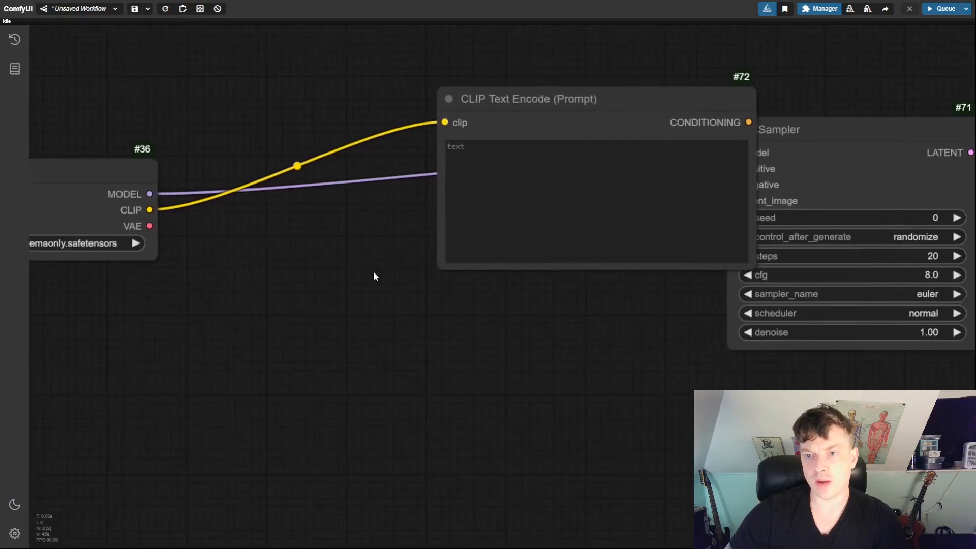
{"action": "scroll", "coordinate": [374, 276], "scroll_direction": "down", "scroll_amount": 1}
{"action": "left_click_drag", "start_coordinate": [554, 107], "coordinate": [388, 61]}
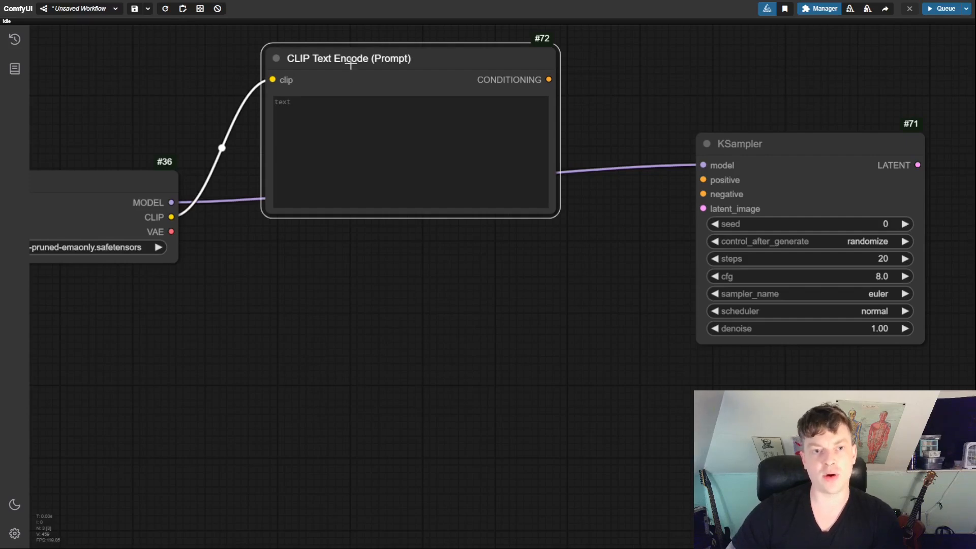
- Duplicate the CLIP Text Encode node below the first one and connect the checkpoint's CLIP output to the copy
{"action": "left_click_drag", "start_coordinate": [351, 64], "coordinate": [355, 265]}
{"action": "left_click_drag", "start_coordinate": [168, 219], "coordinate": [281, 283]}
{"action": "left_click_drag", "start_coordinate": [490, 59], "coordinate": [499, 68]}
- Enter "woman in a red dress" in the upper prompt node and "nudity, NSFW, bad anatomy" in the lower one
{"action": "left_click", "coordinate": [449, 114]}
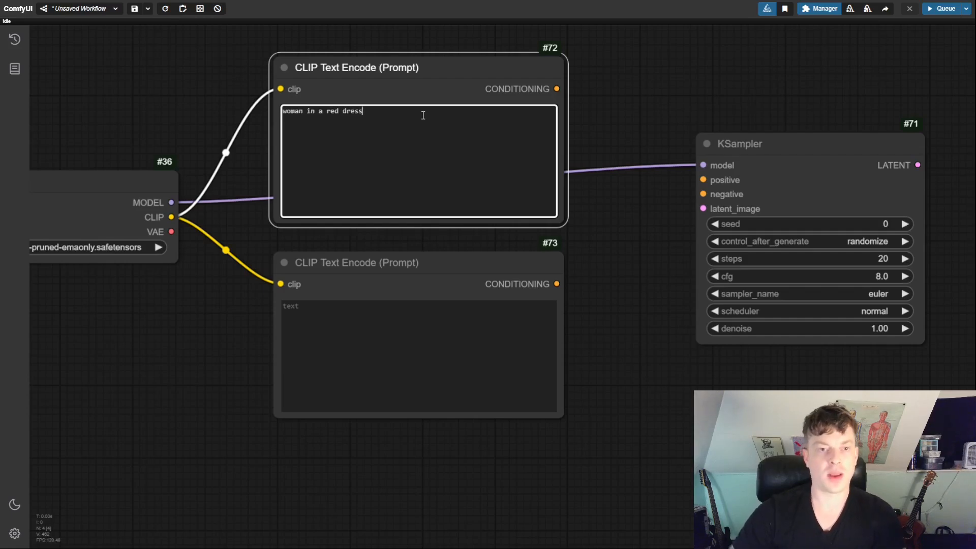
{"action": "left_click", "coordinate": [375, 333]}
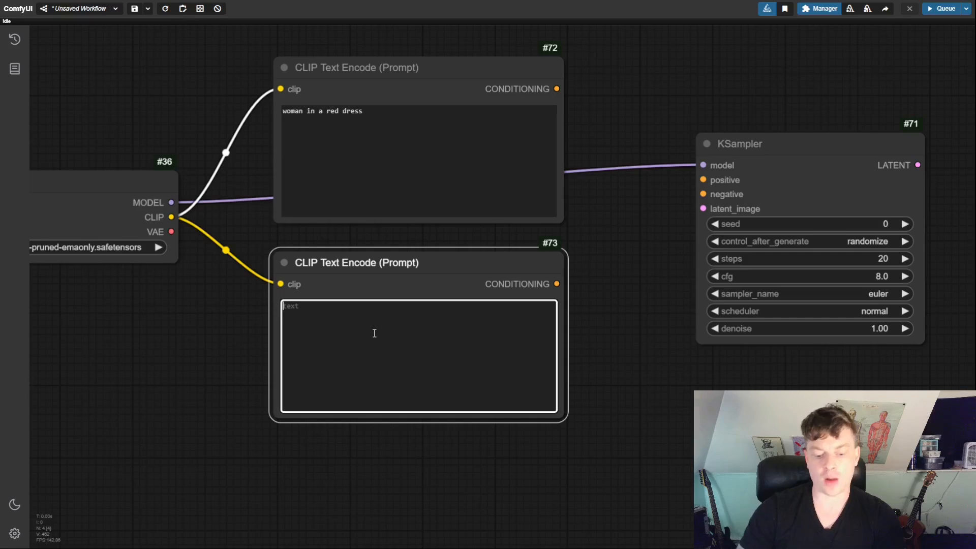
{"action": "type", "text": "nudity, NSFW, bad anatomy"}
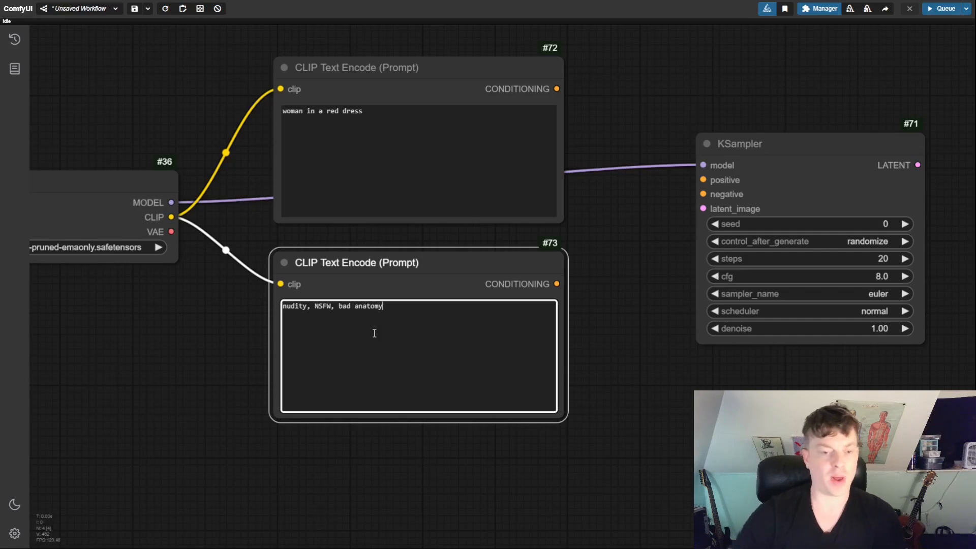
- Connect the upper prompt's CONDITIONING output to the KSampler's positive input and the lower prompt's to its negative input
{"action": "left_click_drag", "start_coordinate": [122, 186], "coordinate": [167, 170]}
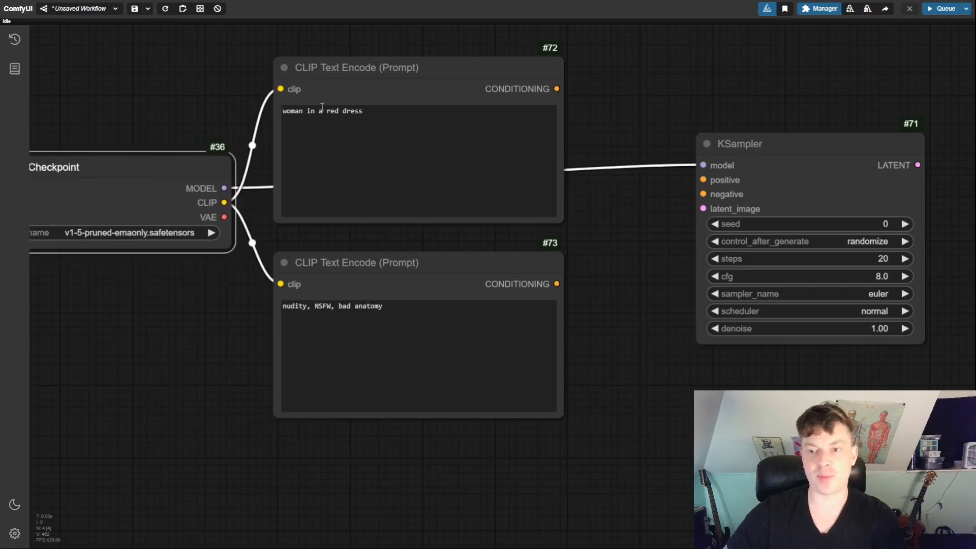
{"action": "left_click_drag", "start_coordinate": [751, 153], "coordinate": [733, 167]}
{"action": "left_click_drag", "start_coordinate": [556, 88], "coordinate": [685, 193]}
{"action": "left_click_drag", "start_coordinate": [556, 287], "coordinate": [685, 208]}
{"action": "left_click_drag", "start_coordinate": [740, 157], "coordinate": [754, 159]}
{"action": "left_click_drag", "start_coordinate": [683, 257], "coordinate": [582, 239]}
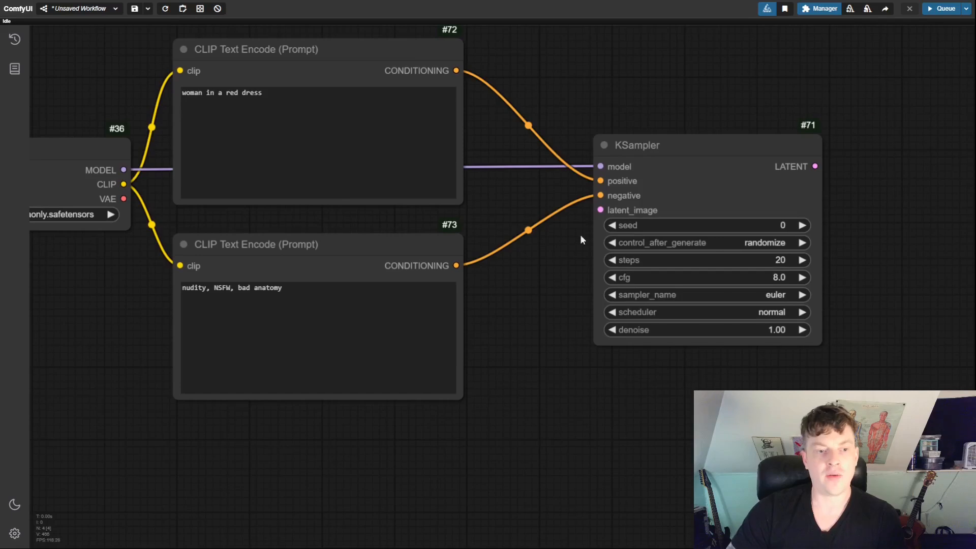
{"action": "scroll", "coordinate": [599, 331], "scroll_direction": "down", "scroll_amount": 3}
{"action": "left_click_drag", "start_coordinate": [590, 384], "coordinate": [594, 313]}
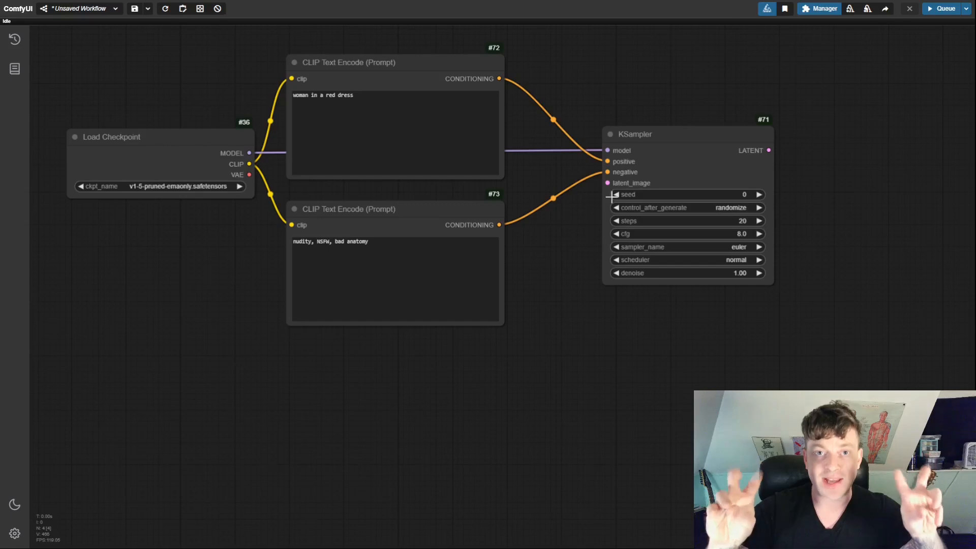
- Add an Empty Latent Image node feeding the KSampler's latent_image input and place it below the prompt nodes
{"action": "left_click_drag", "start_coordinate": [605, 183], "coordinate": [514, 380]}
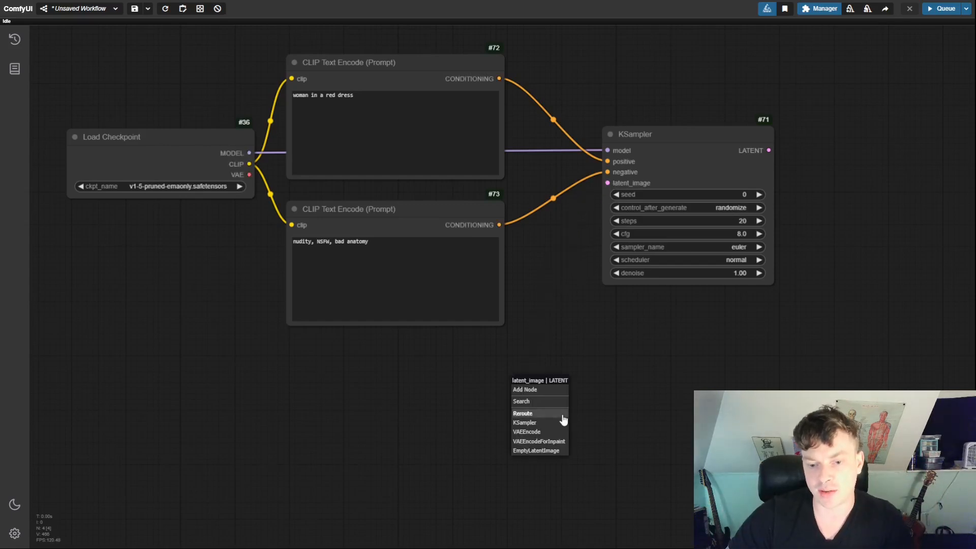
{"action": "left_click_drag", "start_coordinate": [608, 183], "coordinate": [514, 386]}
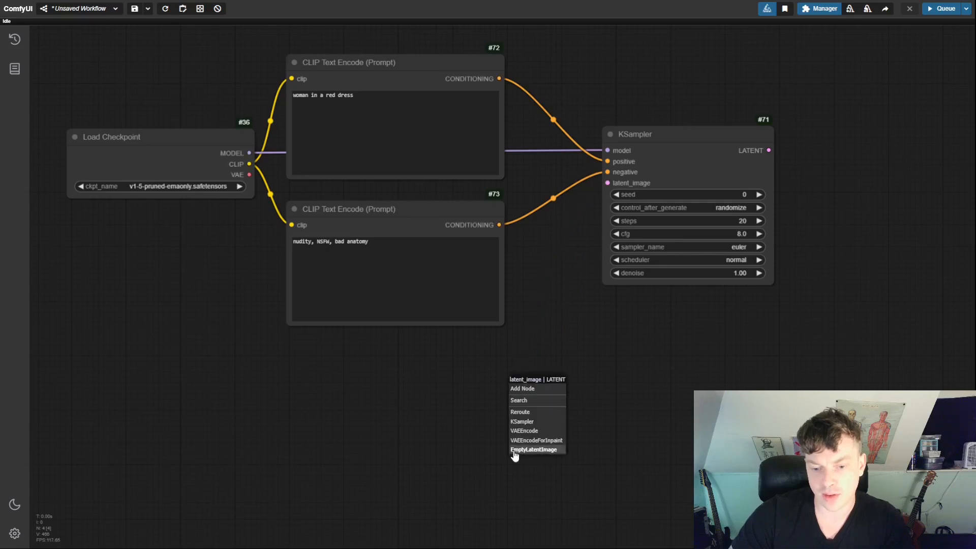
{"action": "left_click", "coordinate": [515, 450]}
{"action": "right_click", "coordinate": [487, 394]}
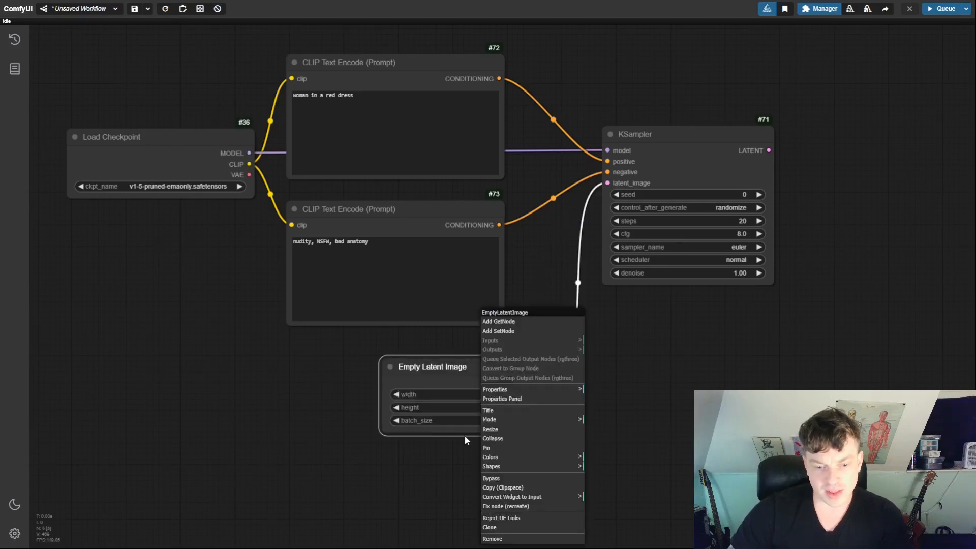
{"action": "left_click", "coordinate": [434, 361]}
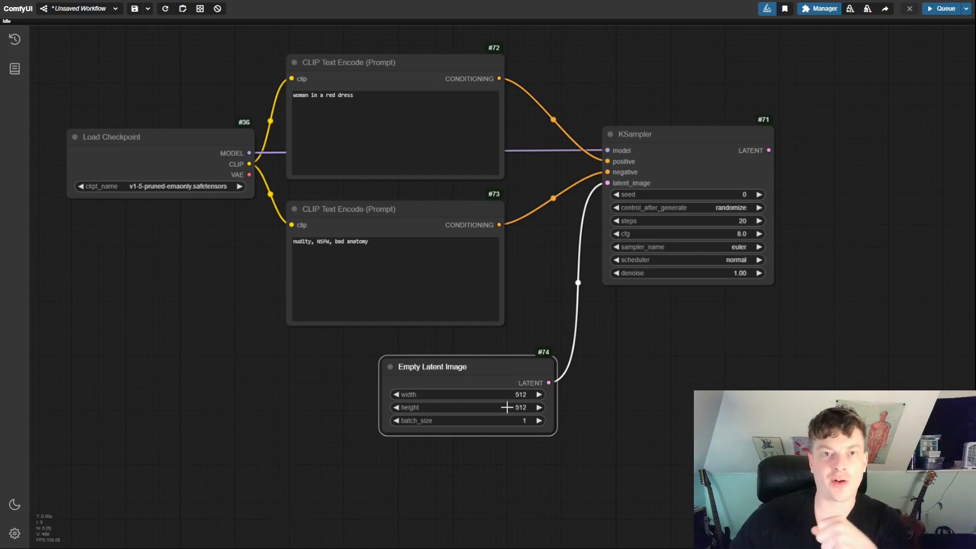
{"action": "left_click_drag", "start_coordinate": [491, 362], "coordinate": [504, 358]}
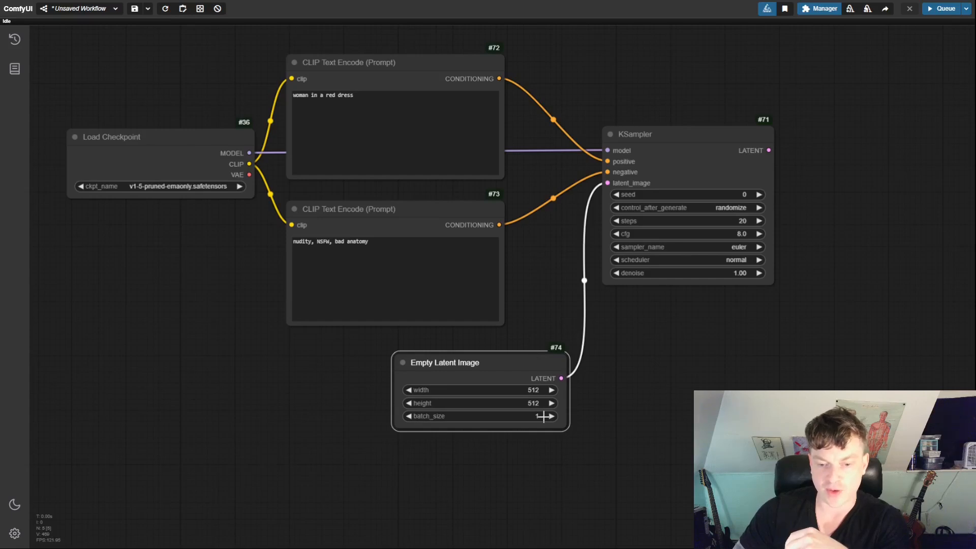
- Add a VAE Decode node connected to the KSampler's LATENT output
{"action": "mouse_move", "coordinate": [689, 138]}
{"action": "left_mouse_down"}
{"action": "mouse_move", "coordinate": [709, 153]}
{"action": "mouse_move", "coordinate": [697, 133]}
{"action": "left_mouse_up"}
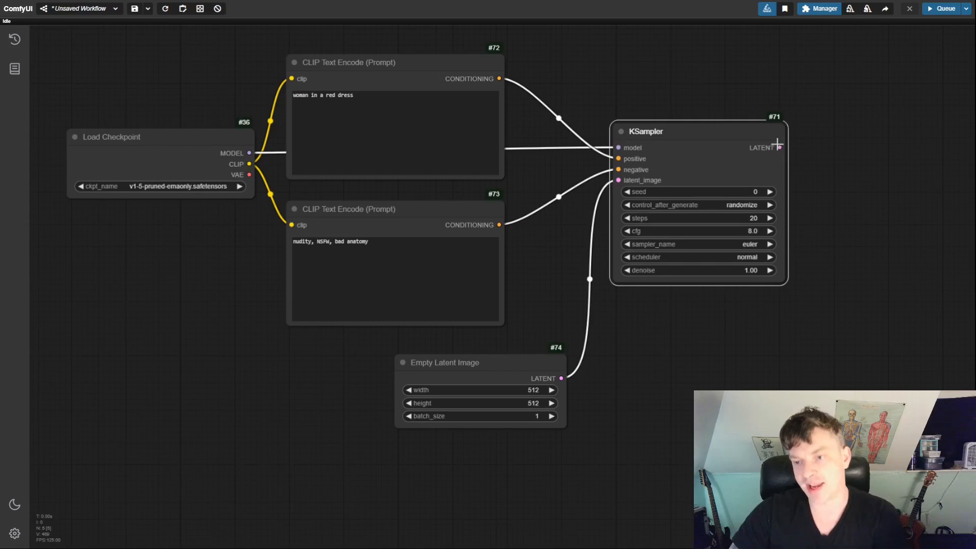
{"action": "left_click_drag", "start_coordinate": [785, 79], "coordinate": [616, 82]}
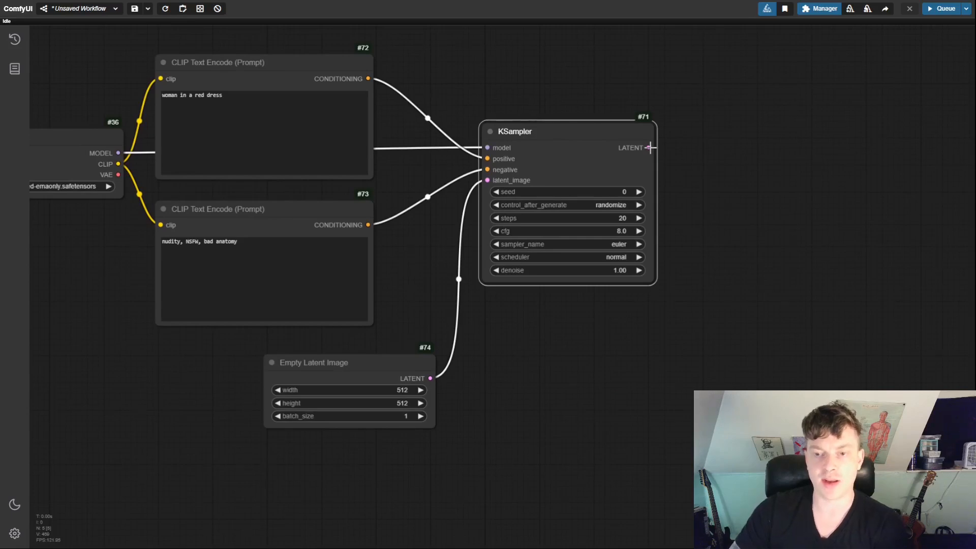
{"action": "left_click_drag", "start_coordinate": [650, 148], "coordinate": [757, 147]}
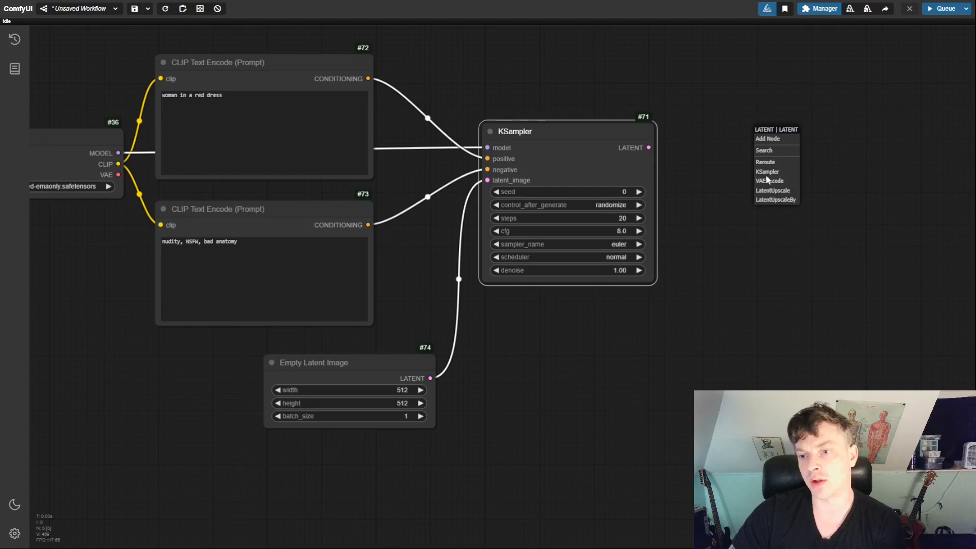
{"action": "left_click", "coordinate": [786, 188]}
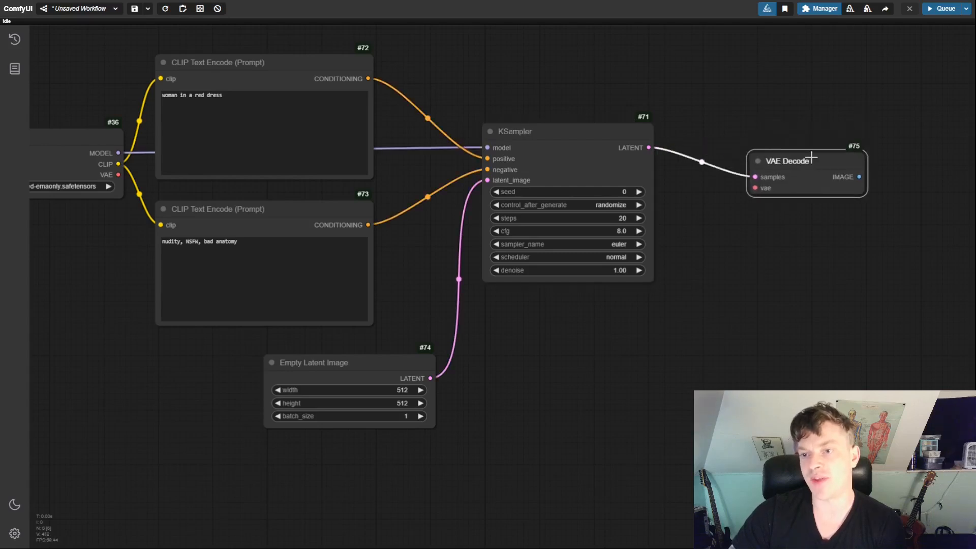
- Connect the checkpoint's VAE output to the VAE Decode node's vae input and move VAE Decode closer to the KSampler
{"action": "left_click_drag", "start_coordinate": [117, 174], "coordinate": [750, 174]}
{"action": "left_click_drag", "start_coordinate": [100, 147], "coordinate": [119, 149]}
{"action": "left_click_drag", "start_coordinate": [76, 63], "coordinate": [167, 67]}
{"action": "left_click_drag", "start_coordinate": [184, 160], "coordinate": [147, 161]}
{"action": "left_click_drag", "start_coordinate": [809, 239], "coordinate": [640, 234]}
{"action": "left_click_drag", "start_coordinate": [718, 154], "coordinate": [706, 161]}
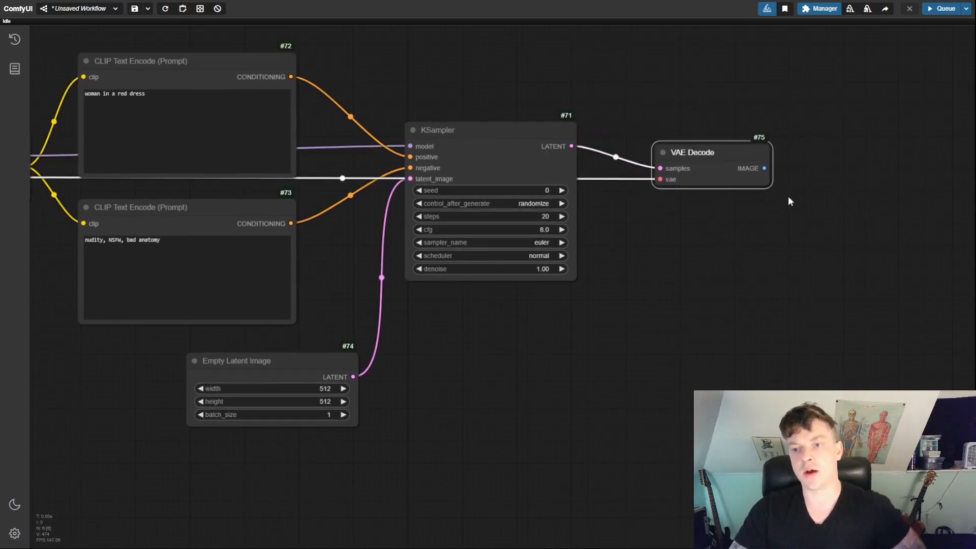
- Add a Preview Image node to the VAE Decode node's IMAGE output and place it close beside that node
{"action": "left_click_drag", "start_coordinate": [731, 154], "coordinate": [813, 170]}
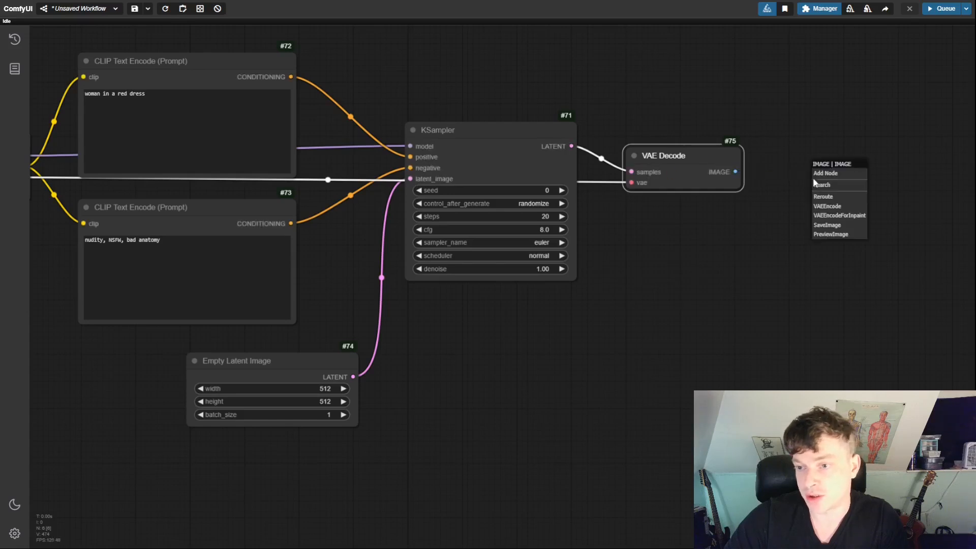
{"action": "left_click", "coordinate": [840, 234]}
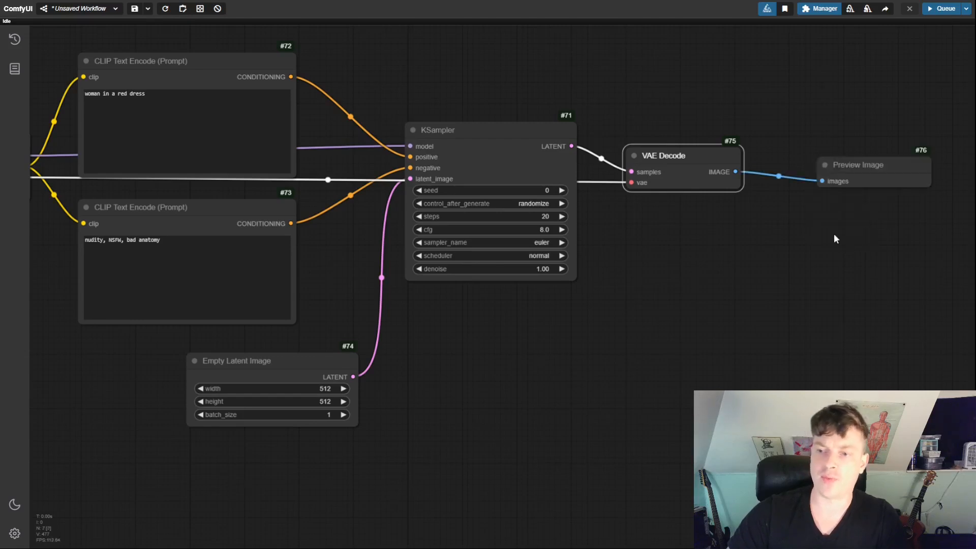
{"action": "left_click", "coordinate": [872, 156]}
{"action": "scroll", "coordinate": [737, 280], "scroll_direction": "down", "scroll_amount": 3}
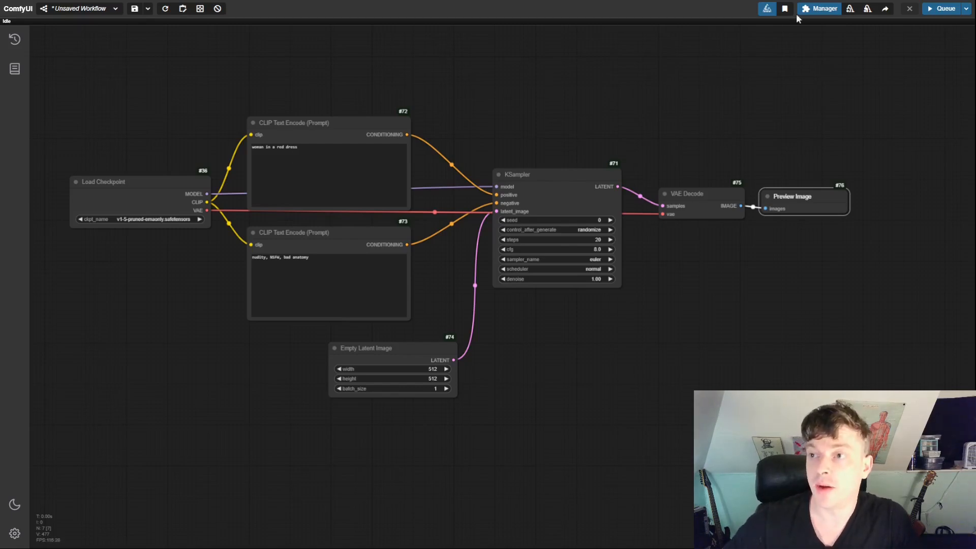
{"action": "left_click_drag", "start_coordinate": [681, 94], "coordinate": [680, 88]}
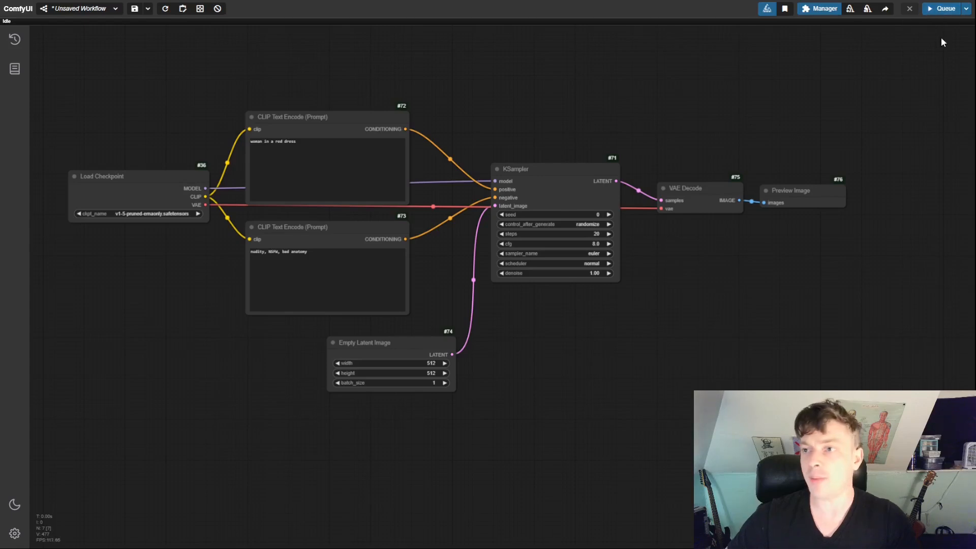
- Queue the finished workflow to generate an image
{"action": "left_click", "coordinate": [941, 9]}
{"action": "left_click_drag", "start_coordinate": [133, 185], "coordinate": [129, 180]}
{"action": "left_click_drag", "start_coordinate": [124, 106], "coordinate": [229, 127]}
{"action": "left_click_drag", "start_coordinate": [640, 157], "coordinate": [533, 167]}
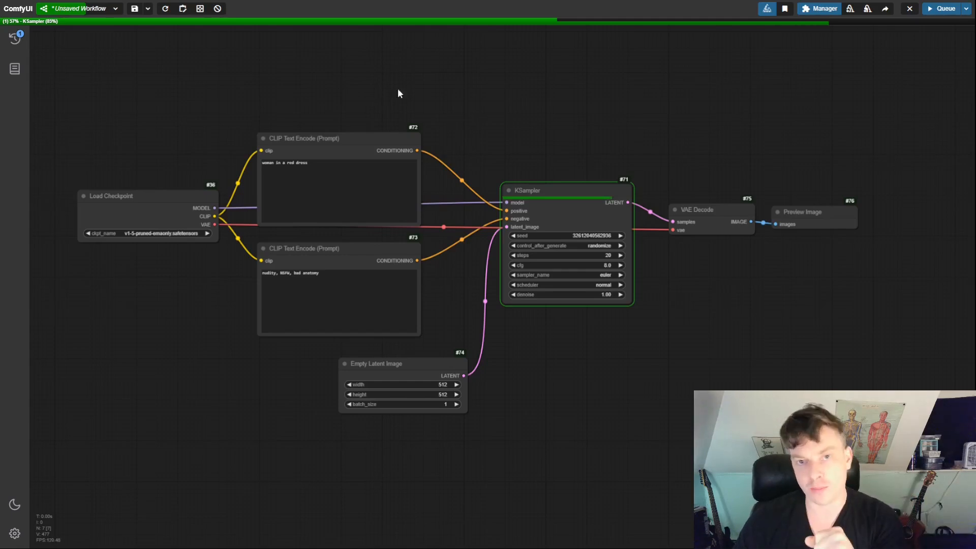
- Open the queue history and examine the generated image up close, along with the complete workflow
{"action": "left_click", "coordinate": [15, 38]}
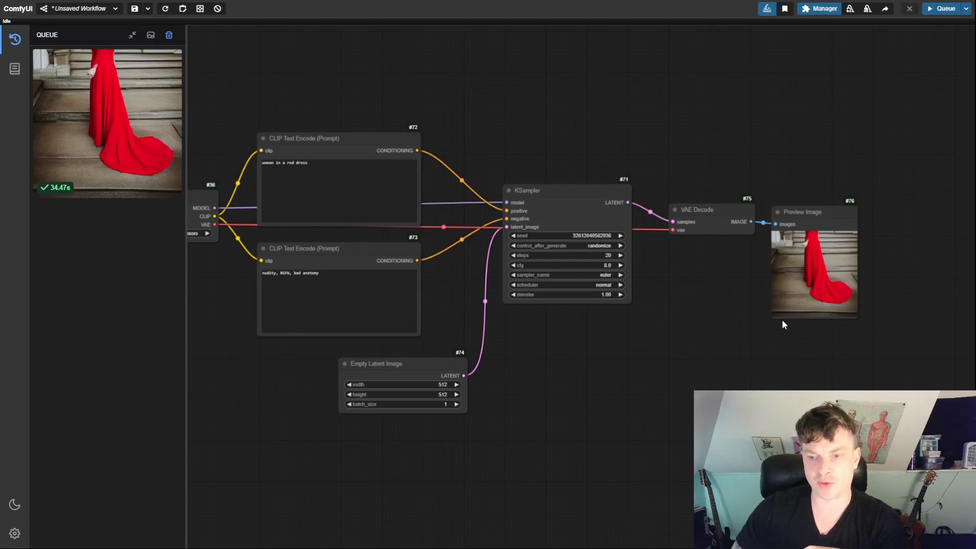
{"action": "left_click_drag", "start_coordinate": [752, 349], "coordinate": [492, 357]}
{"action": "scroll", "coordinate": [629, 289], "scroll_direction": "up", "scroll_amount": 11}
{"action": "left_click_drag", "start_coordinate": [670, 294], "coordinate": [787, 320]}
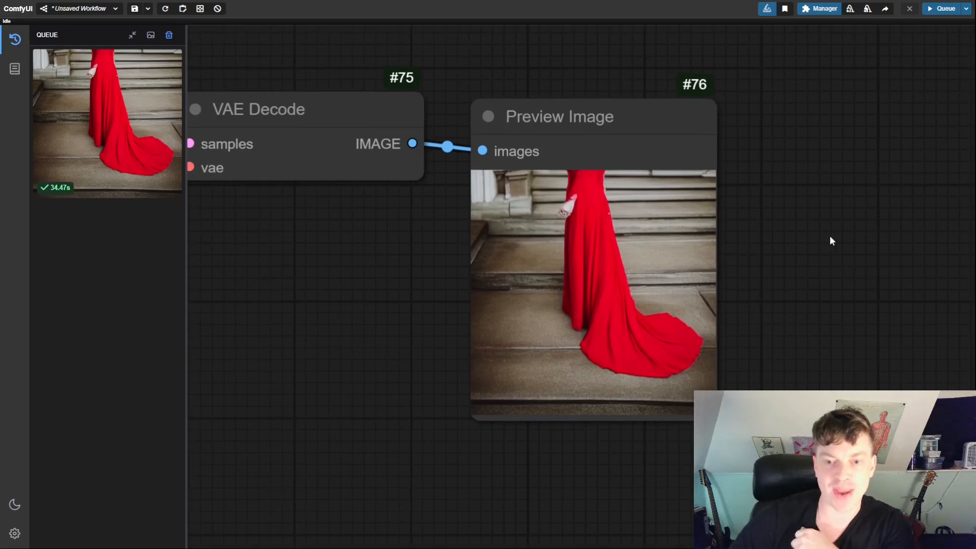
{"action": "scroll", "coordinate": [809, 216], "scroll_direction": "down", "scroll_amount": 1}
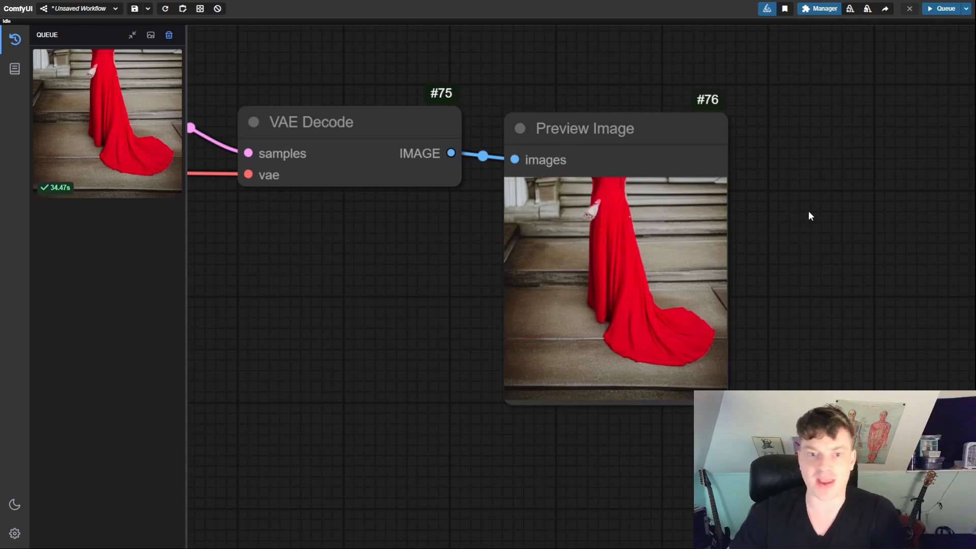
{"action": "scroll", "coordinate": [809, 216], "scroll_direction": "down", "scroll_amount": 2}
{"action": "scroll", "coordinate": [484, 369], "scroll_direction": "down", "scroll_amount": 1}
{"action": "left_click_drag", "start_coordinate": [483, 365], "coordinate": [696, 374]}
{"action": "scroll", "coordinate": [615, 397], "scroll_direction": "down", "scroll_amount": 3}
{"action": "left_click_drag", "start_coordinate": [576, 396], "coordinate": [654, 376]}
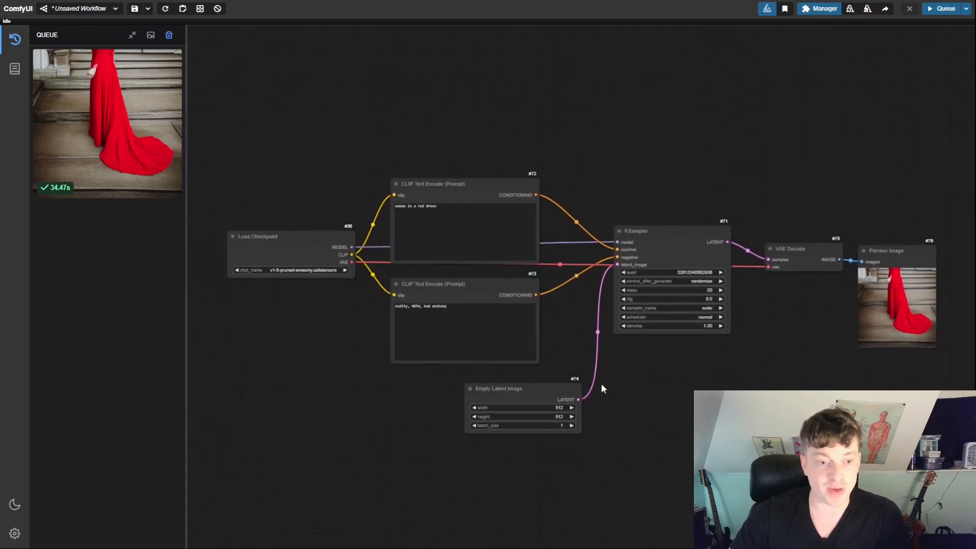
- Close the queue history and shift the Load Checkpoint node slightly down and left, keeping it beside the two prompt nodes
{"action": "left_click", "coordinate": [15, 39]}
{"action": "left_click_drag", "start_coordinate": [289, 236], "coordinate": [285, 247]}
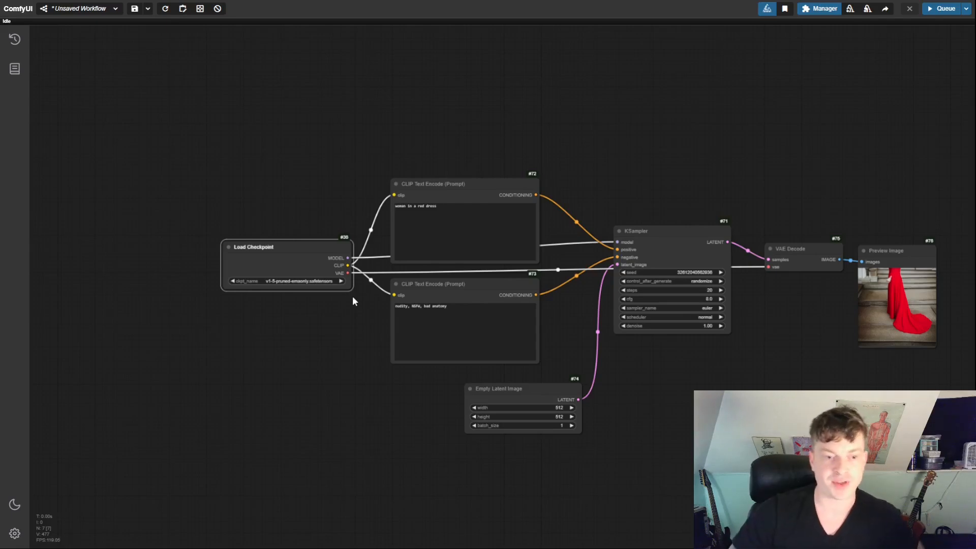
{"action": "scroll", "coordinate": [313, 282], "scroll_direction": "up", "scroll_amount": 5}
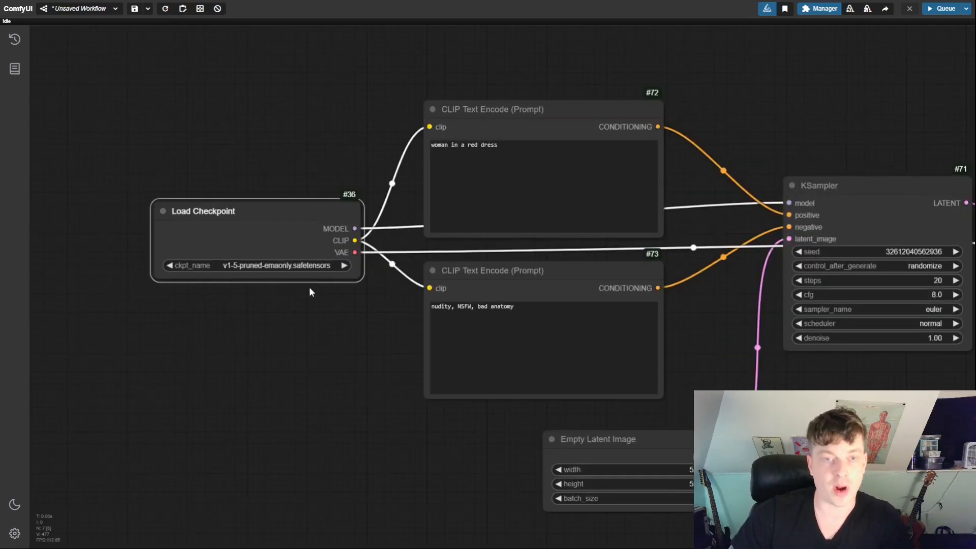
{"action": "scroll", "coordinate": [284, 265], "scroll_direction": "down", "scroll_amount": 3}
{"action": "scroll", "coordinate": [229, 364], "scroll_direction": "up", "scroll_amount": 3}
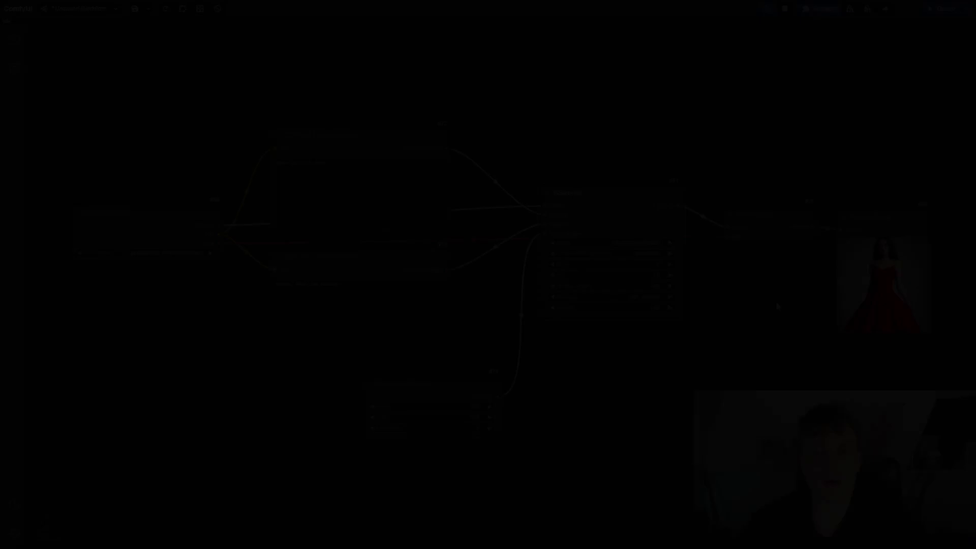
- Examine the newly generated image in the Preview Image node up close, along with the KSampler settings and the rest of the workflow
{"action": "left_click_drag", "start_coordinate": [761, 364], "coordinate": [532, 392]}
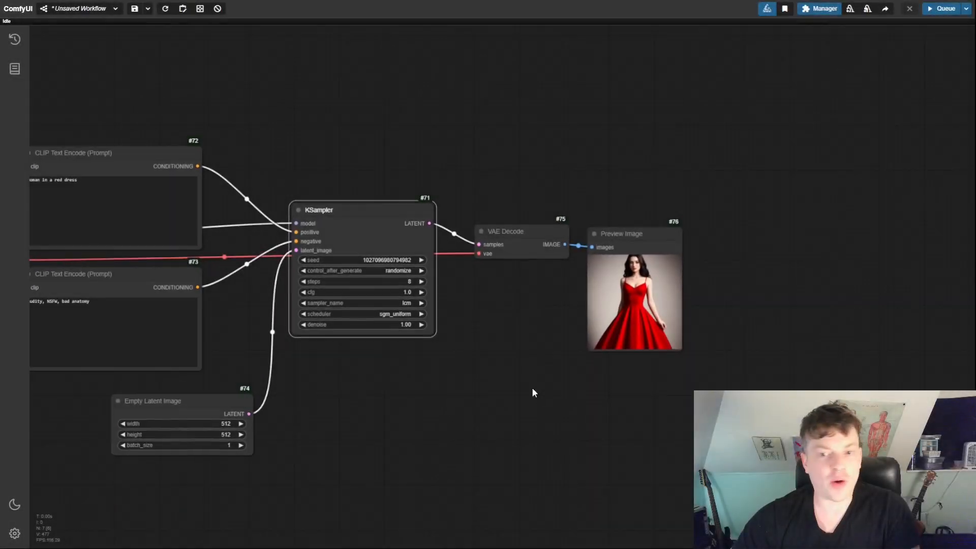
{"action": "scroll", "coordinate": [731, 305], "scroll_direction": "up", "scroll_amount": 2}
{"action": "scroll", "coordinate": [728, 305], "scroll_direction": "up", "scroll_amount": 5}
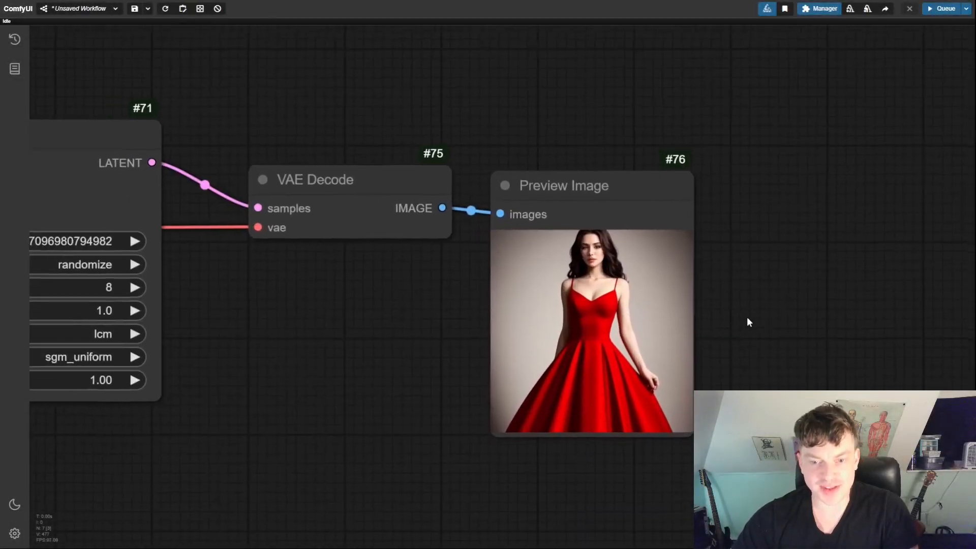
{"action": "left_click_drag", "start_coordinate": [776, 313], "coordinate": [732, 279]}
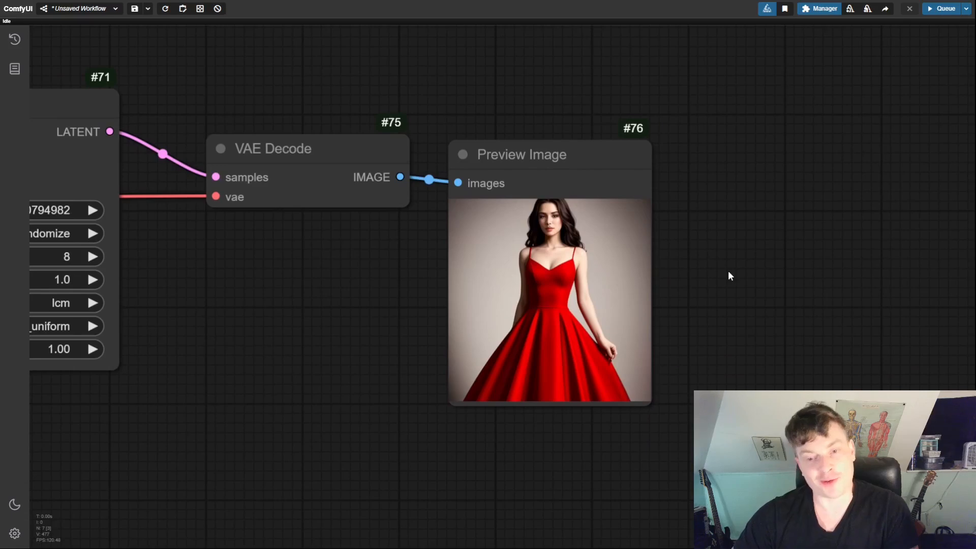
{"action": "scroll", "coordinate": [727, 275], "scroll_direction": "down", "scroll_amount": 2}
{"action": "scroll", "coordinate": [706, 281], "scroll_direction": "down", "scroll_amount": 1}
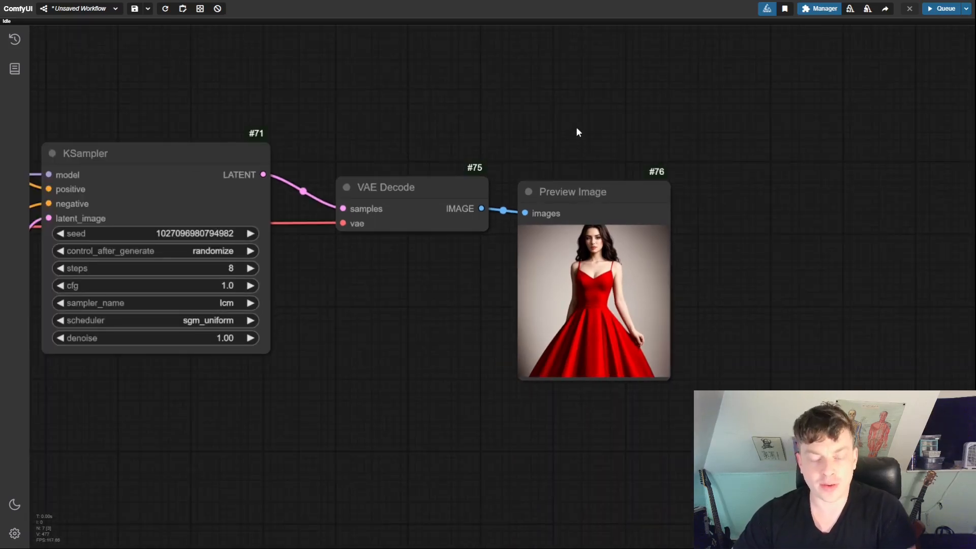
{"action": "left_click_drag", "start_coordinate": [488, 142], "coordinate": [709, 117]}
{"action": "left_click_drag", "start_coordinate": [586, 104], "coordinate": [678, 122]}
{"action": "scroll", "coordinate": [678, 122], "scroll_direction": "down", "scroll_amount": 4}
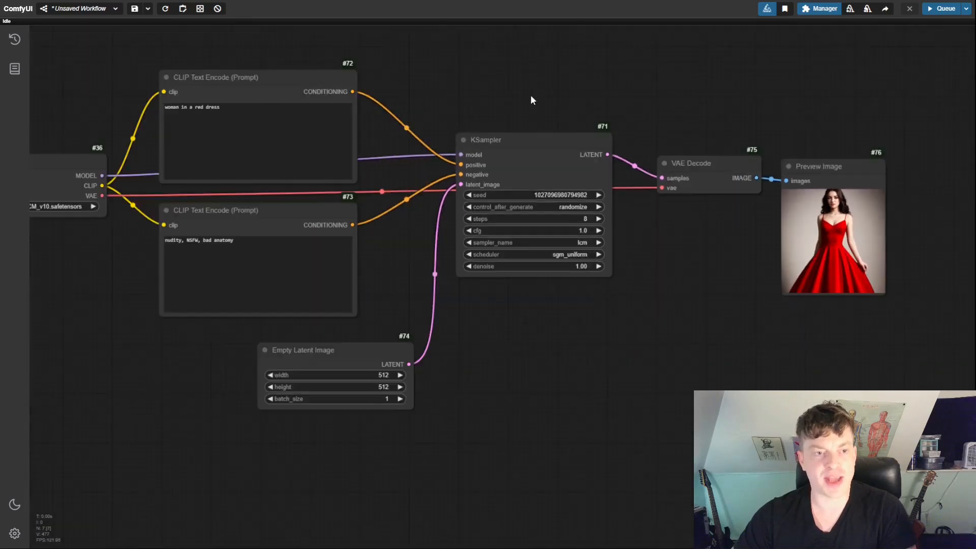
{"action": "left_click_drag", "start_coordinate": [501, 106], "coordinate": [616, 112]}
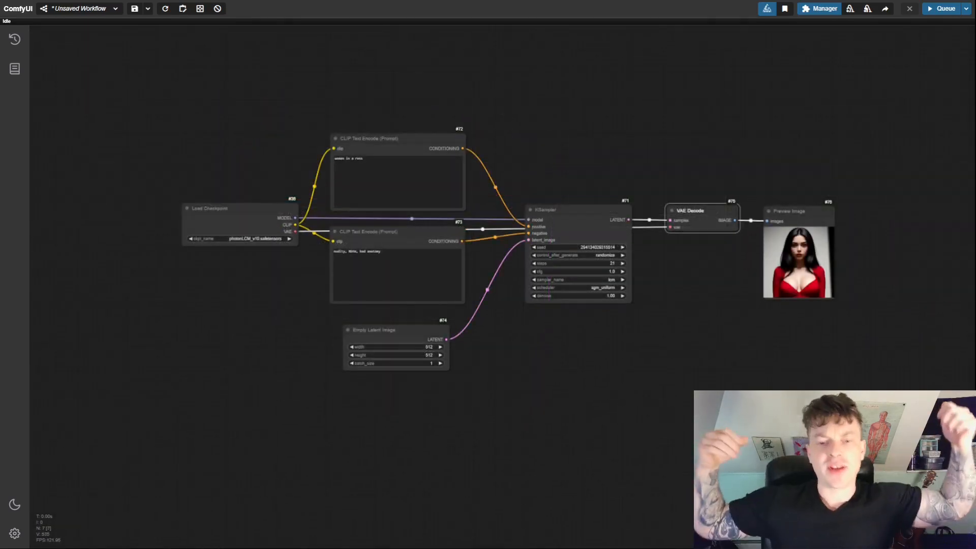